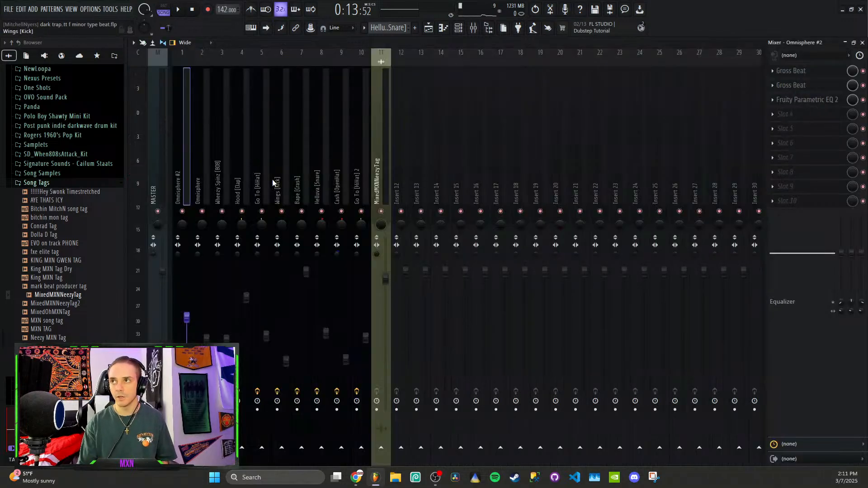
click(812, 78)
click(811, 78)
click(809, 89)
click(809, 89)
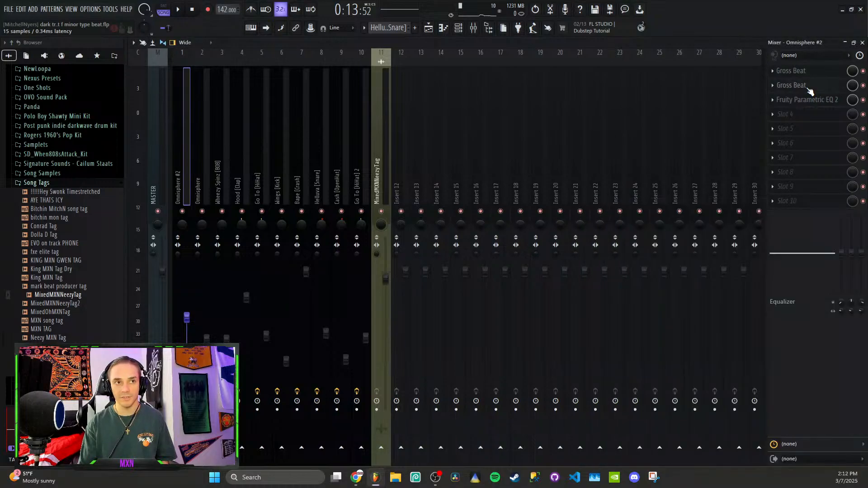
- Play the arrangement in the playlist from bar 9 and mute Track 12, which holds the two later producer tag clips
click(428, 28)
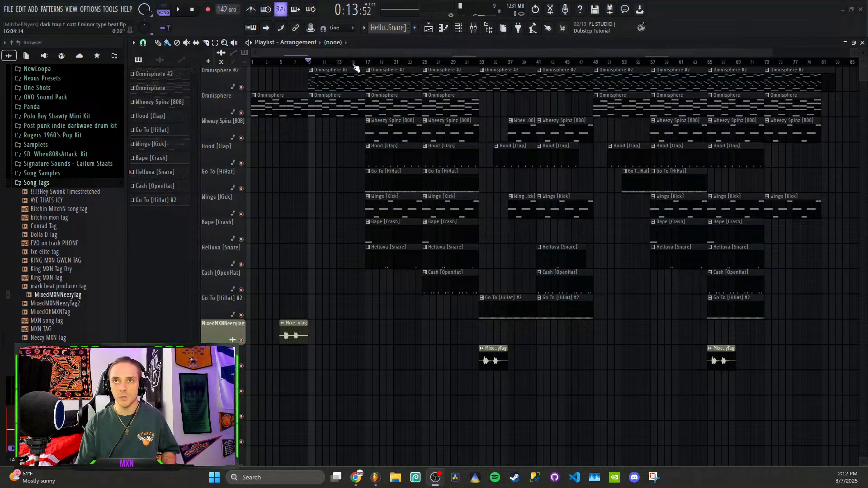
key(space)
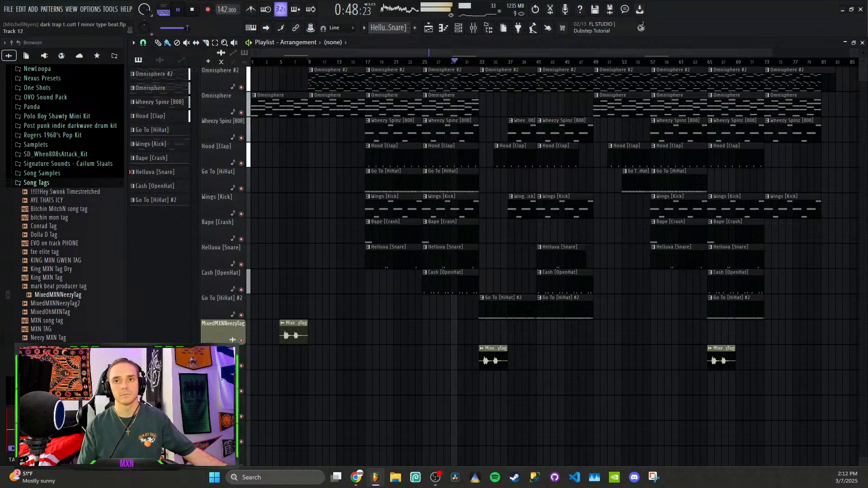
click(241, 366)
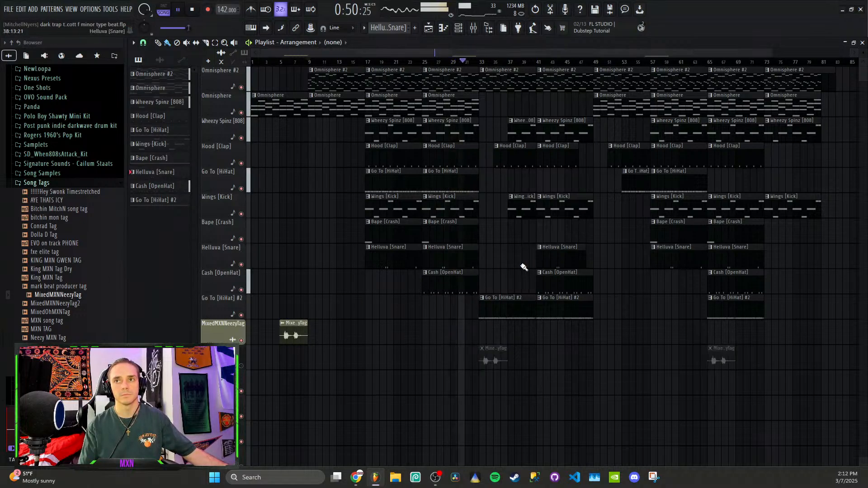
key(space)
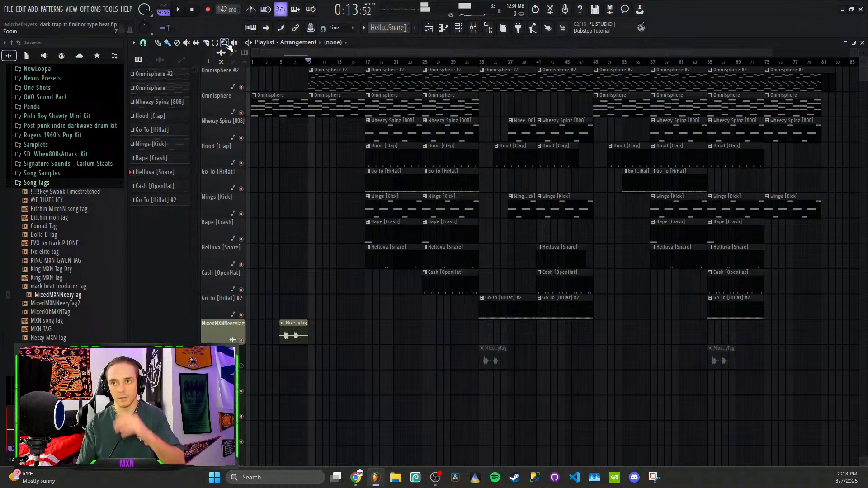
- Open the Omnisphere #2 pattern in the piano roll and examine its notes from the high melody down to the bass
click(471, 28)
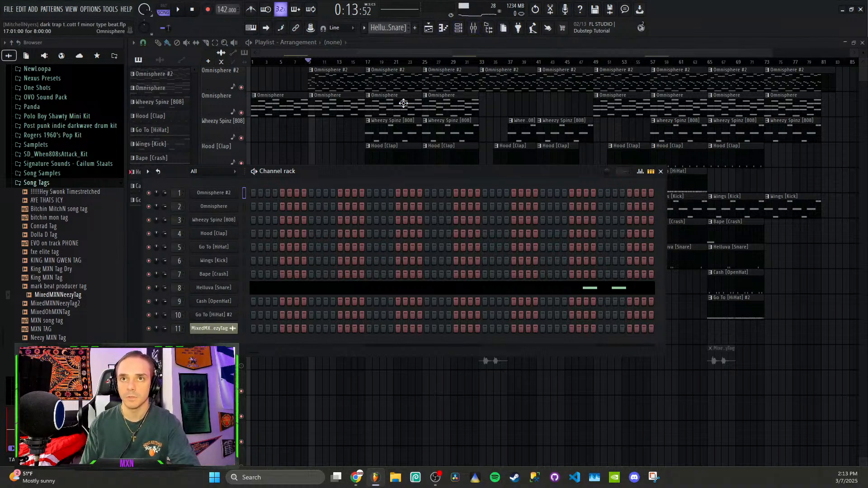
double_click(400, 79)
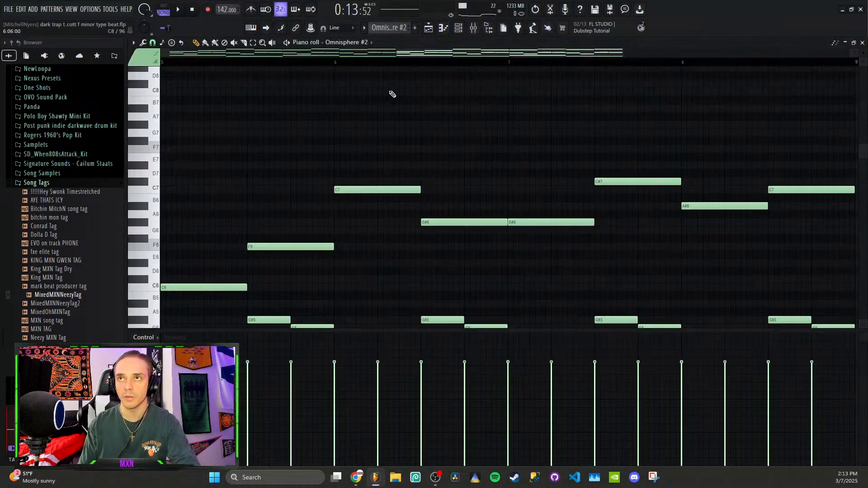
scroll(389, 92, down, 5)
scroll(377, 104, down, 5)
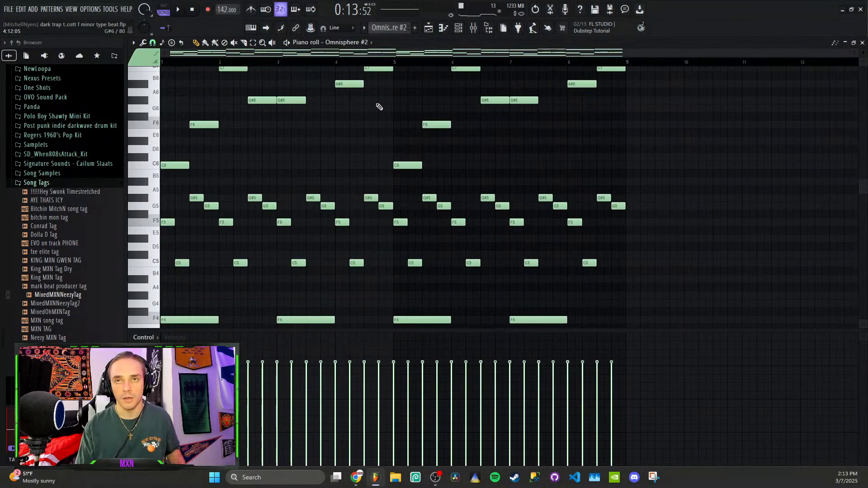
scroll(345, 120, down, 3)
scroll(332, 110, down, 5)
scroll(331, 110, up, 5)
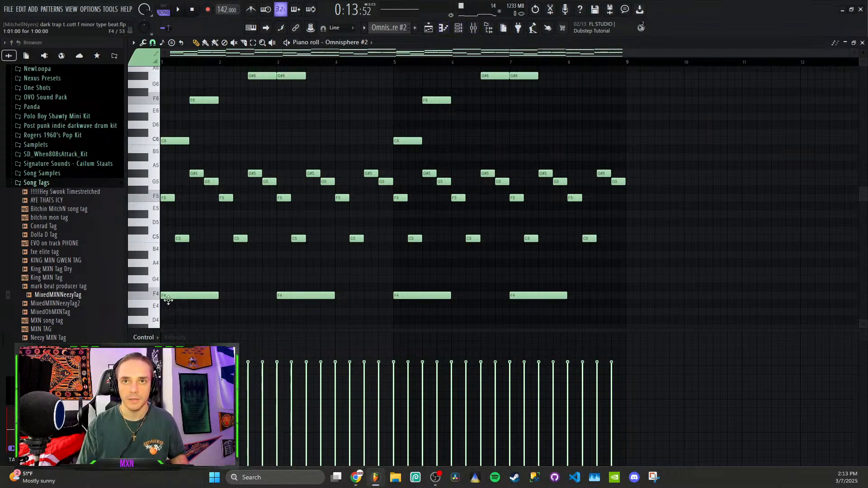
- Bypass both Gross Beat effects on the Omnisphere #2 mixer track
click(489, 30)
click(476, 31)
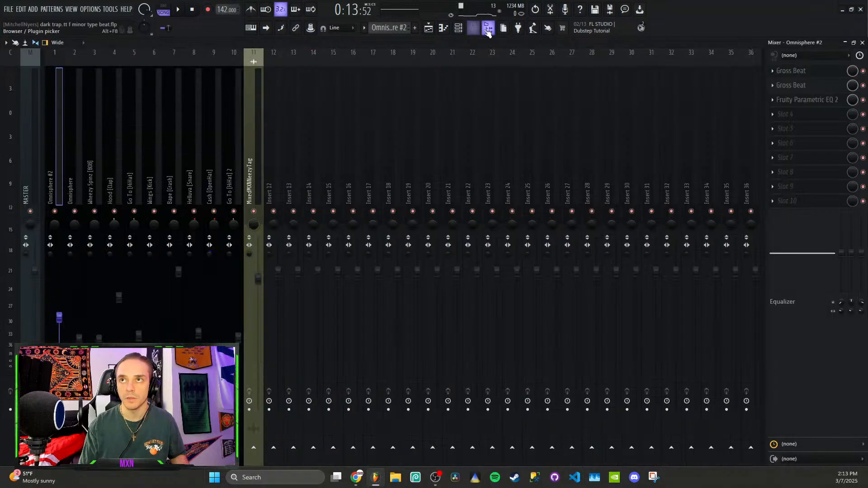
click(488, 29)
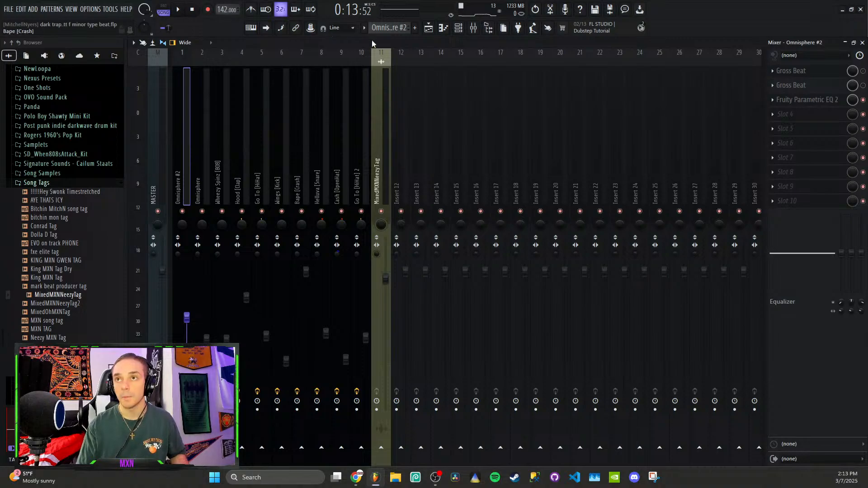
- Play the Omnisphere #2 pattern in the piano roll and examine its bass, arpeggio and upper melody notes
click(428, 29)
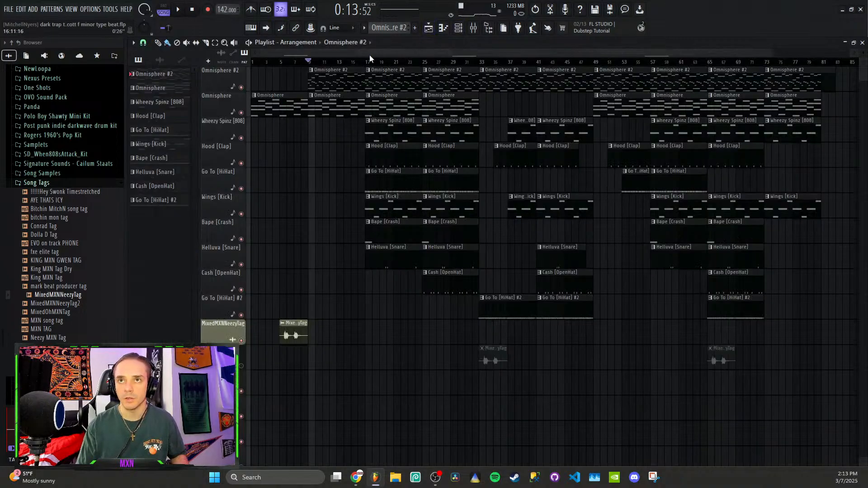
double_click(346, 74)
key(space)
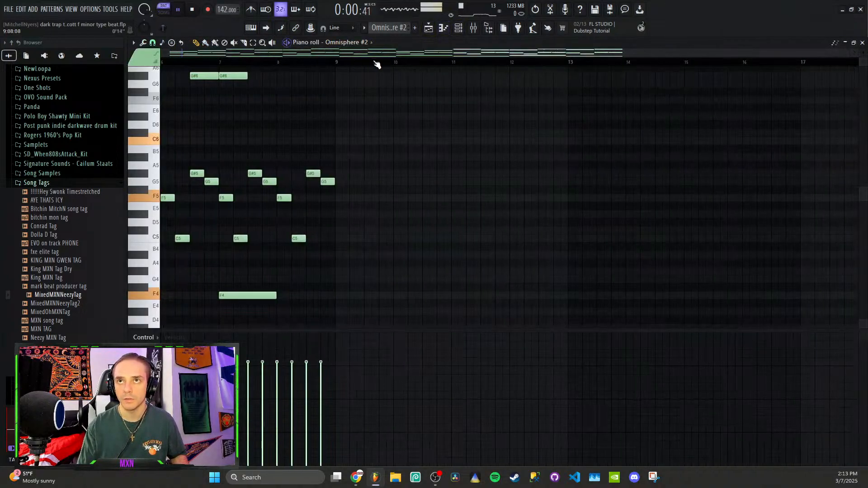
scroll(254, 174, up, 3)
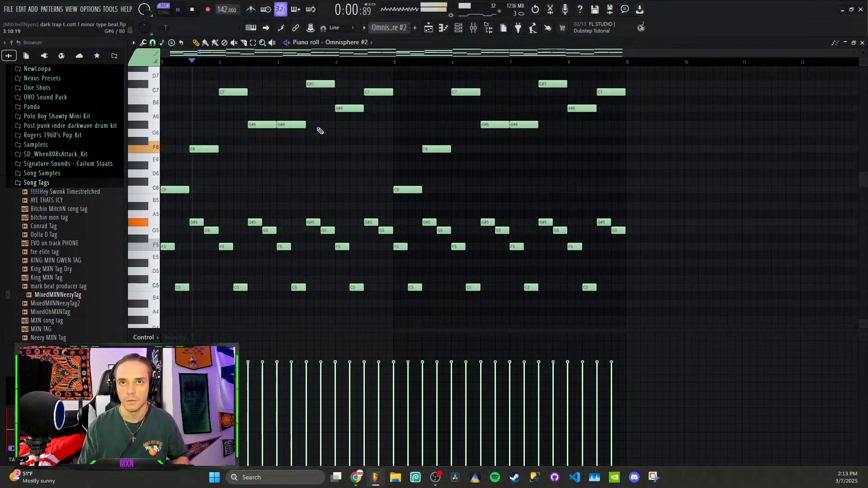
scroll(280, 165, down, 3)
scroll(280, 165, down, 3)
key(space)
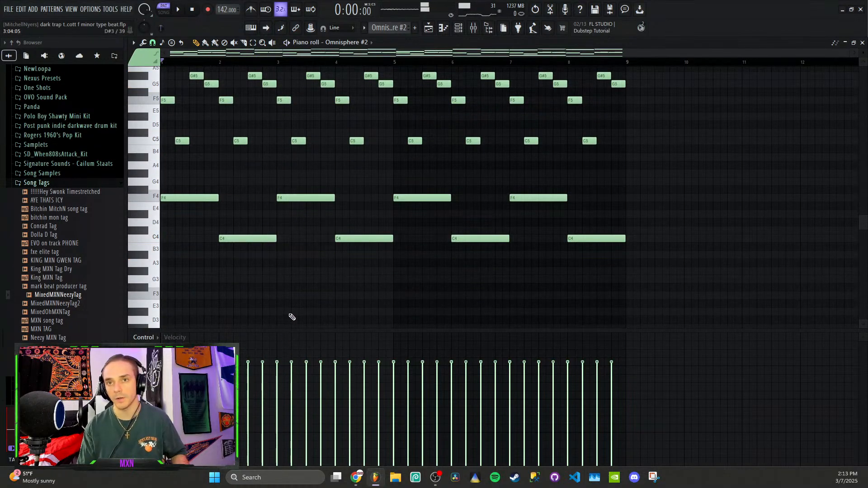
scroll(248, 211, up, 2)
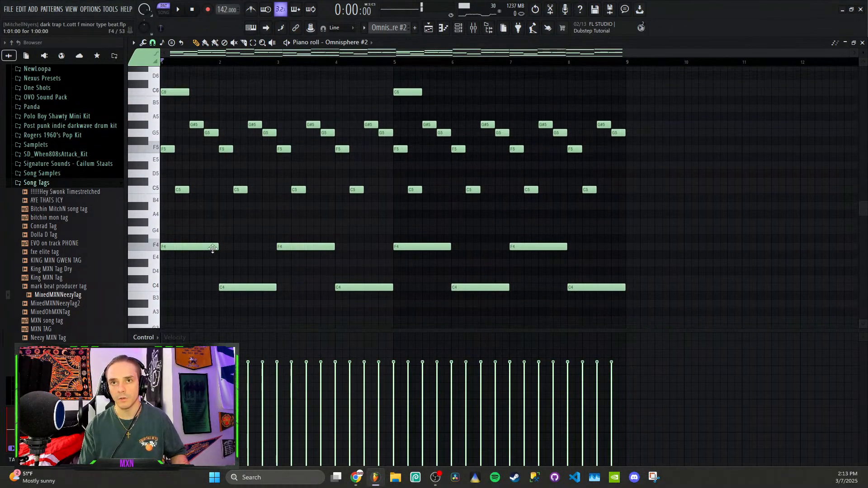
scroll(189, 252, up, 4)
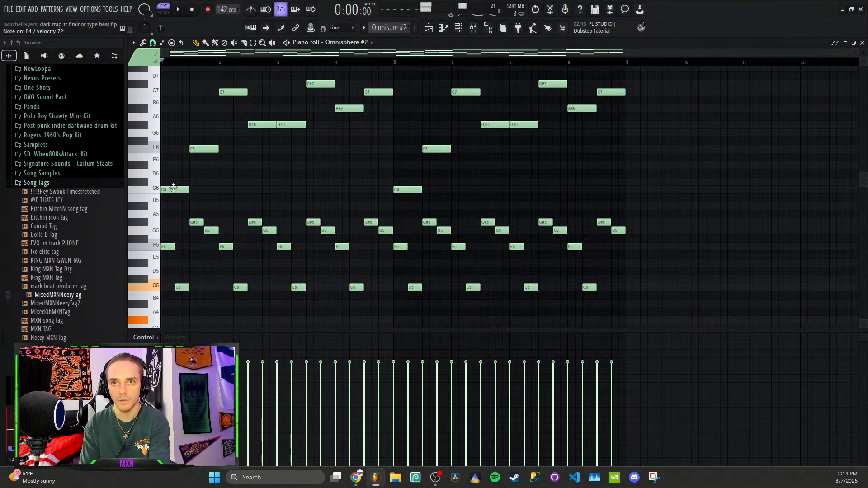
scroll(214, 213, down, 5)
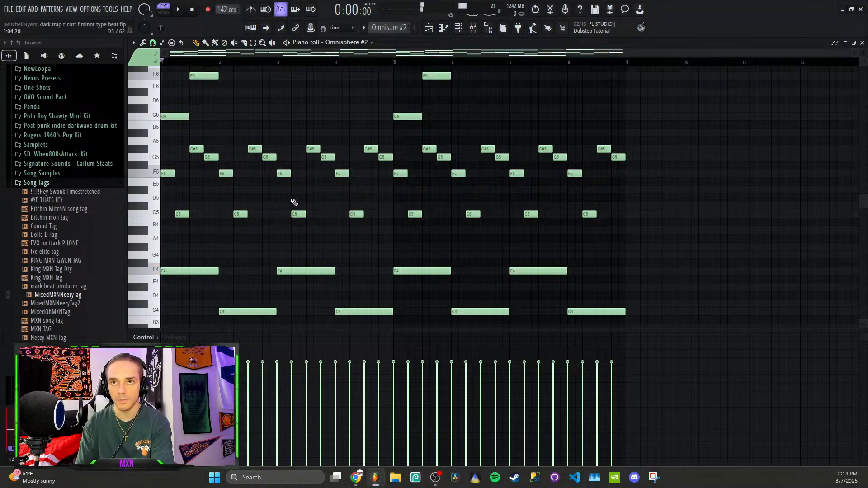
scroll(312, 192, up, 3)
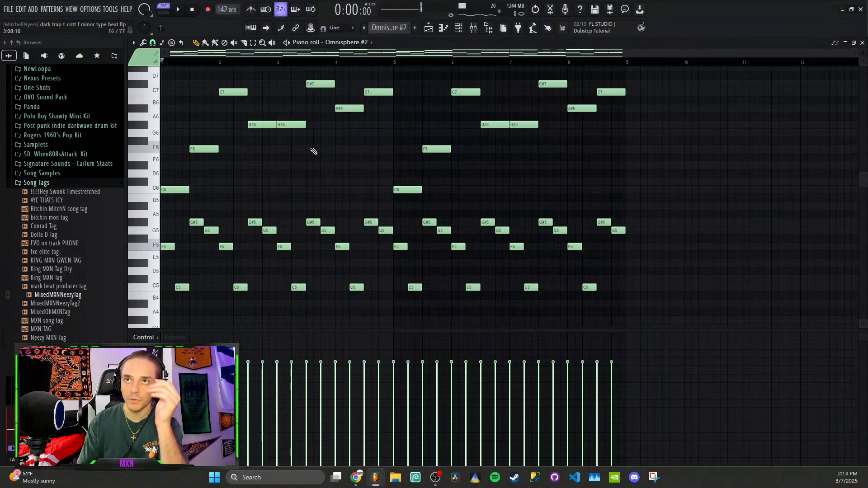
scroll(302, 196, down, 3)
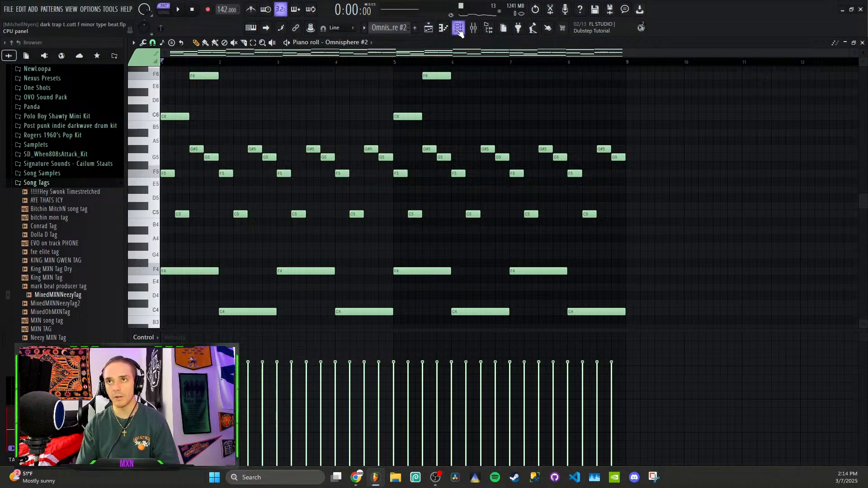
- Open the Omnisphere chord pattern in the piano roll and play it through
click(428, 28)
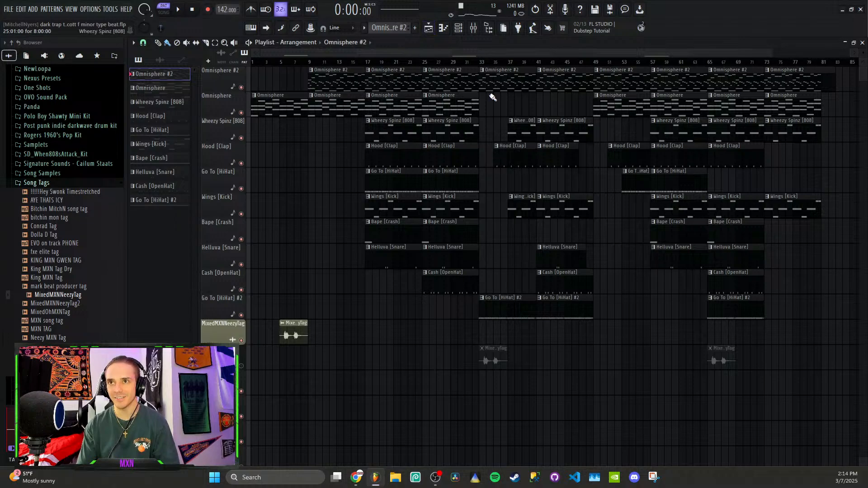
click(384, 109)
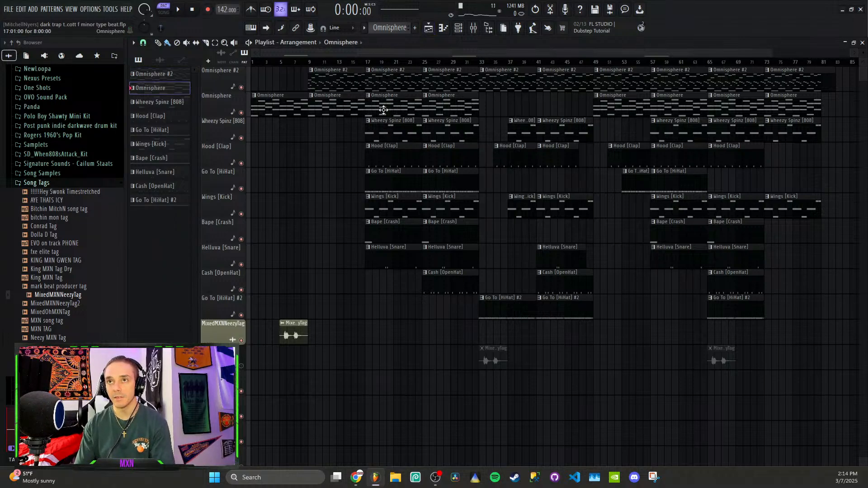
double_click(383, 111)
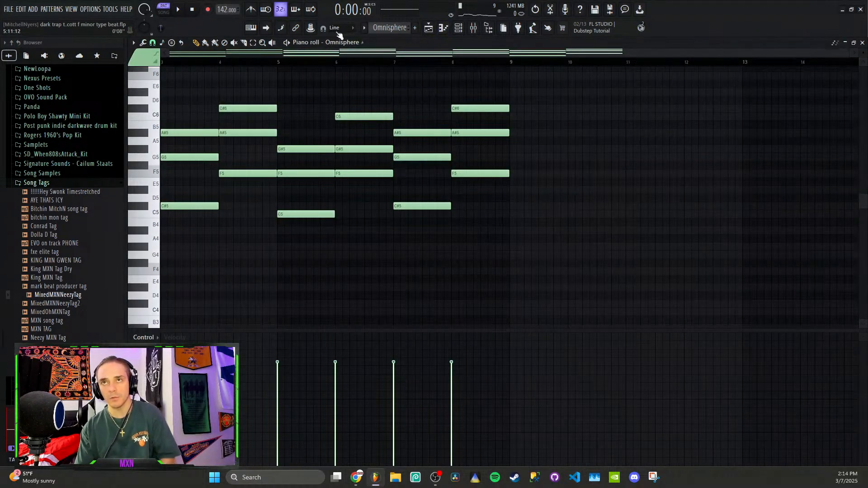
key(space)
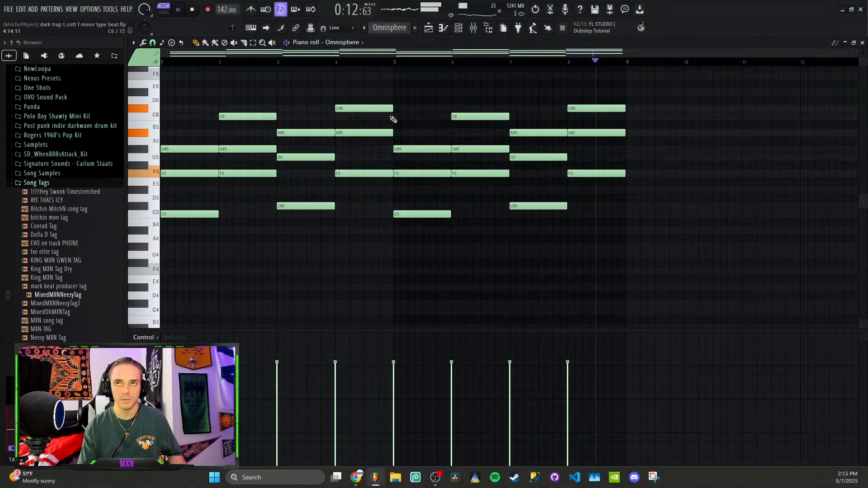
key(space)
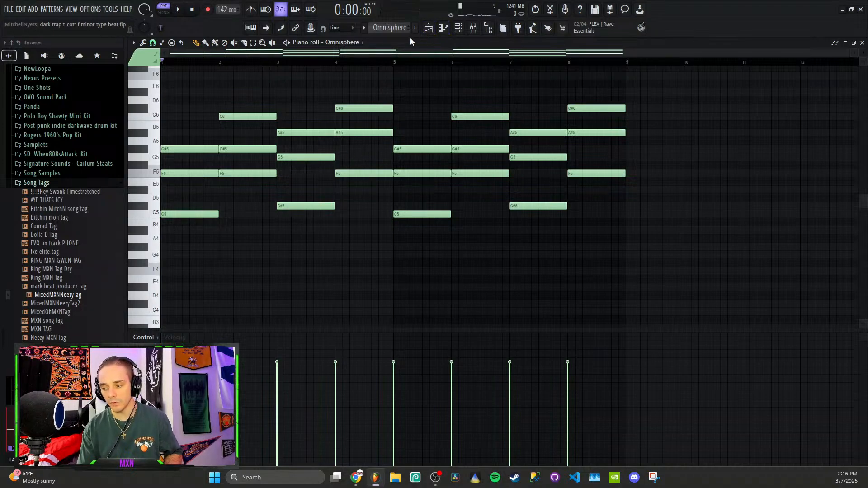
- Solo the Omnisphere and Omnisphere #2 tracks in the playlist and play them together from bar 17
click(457, 27)
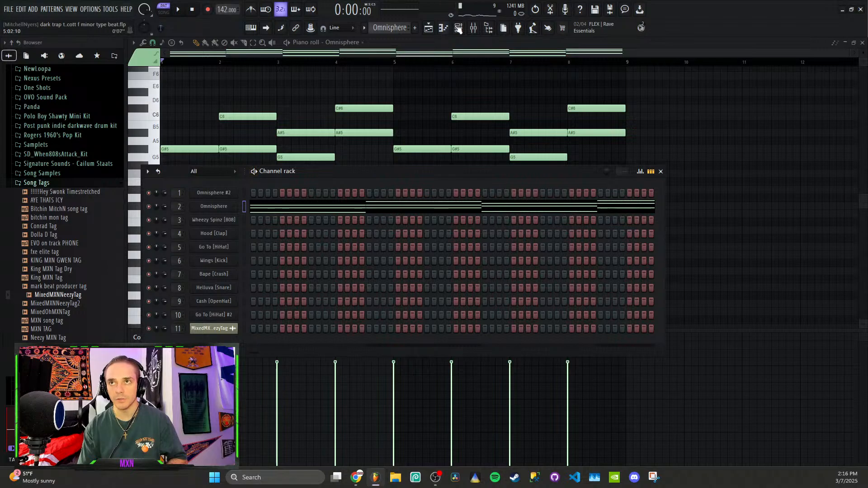
click(428, 28)
click(367, 62)
right_click(241, 112)
click(241, 87)
key(space)
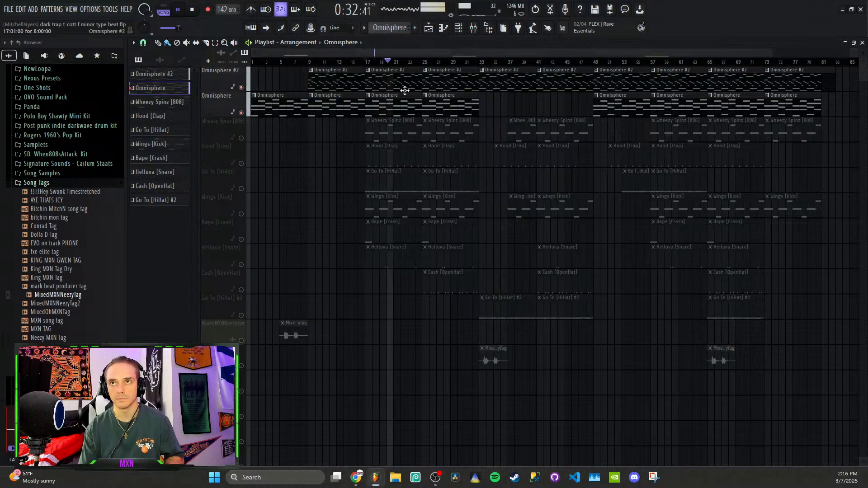
key(space)
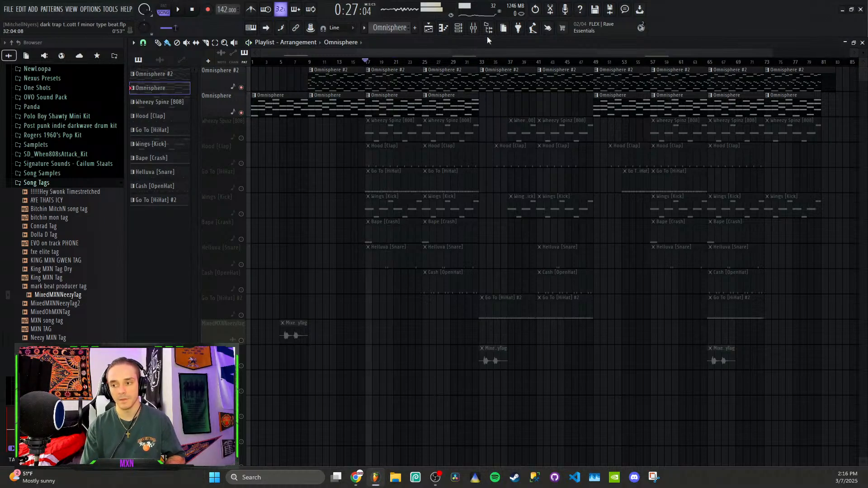
- Bypass the second Gross Beat on the Omnisphere #2 mixer track and load the Momentary preset with 1/2 Speed in the first
click(473, 28)
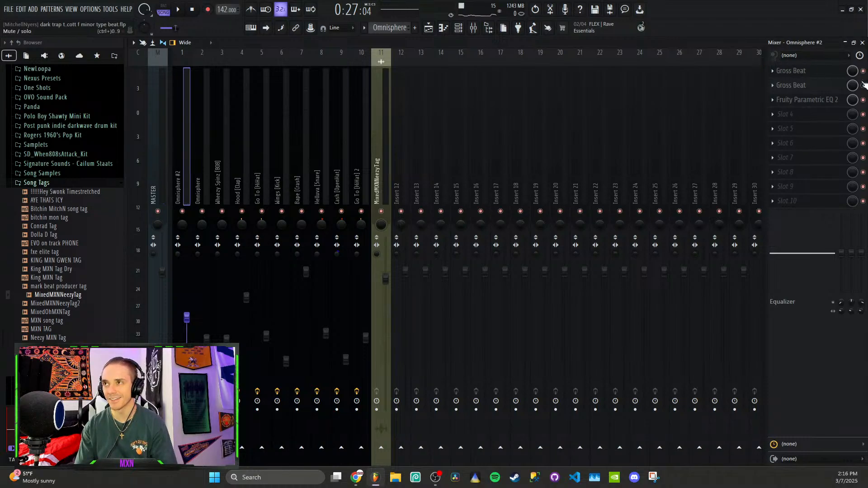
click(824, 72)
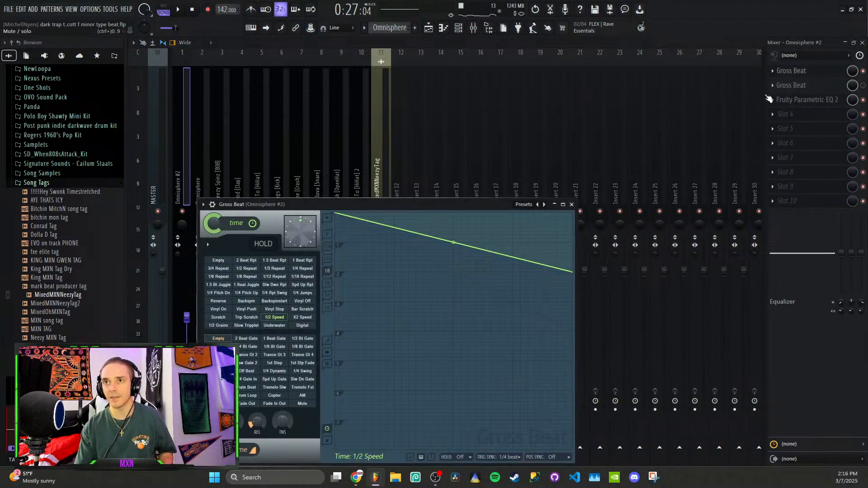
right_click(543, 206)
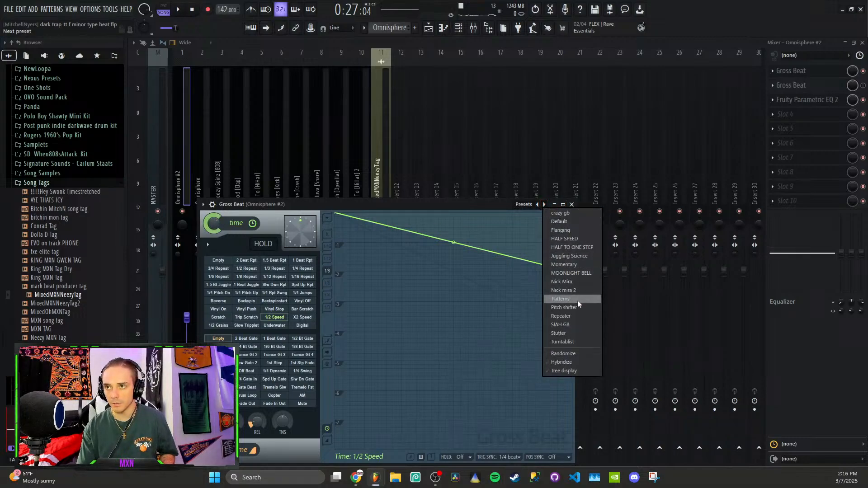
click(570, 264)
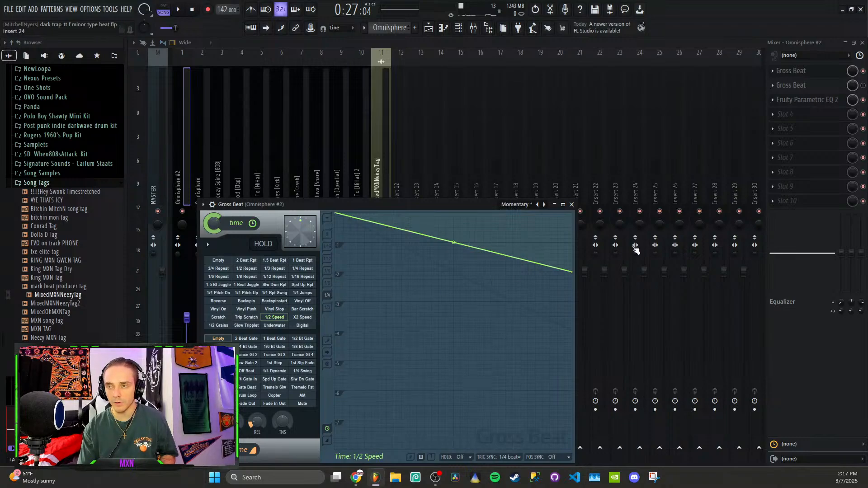
click(513, 220)
drag(513, 221, 571, 271)
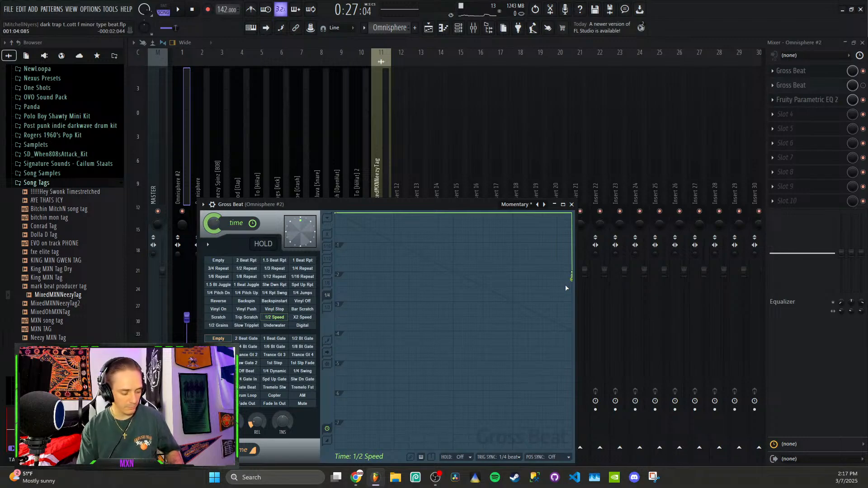
key(ctrl+z)
key(ctrl+z)
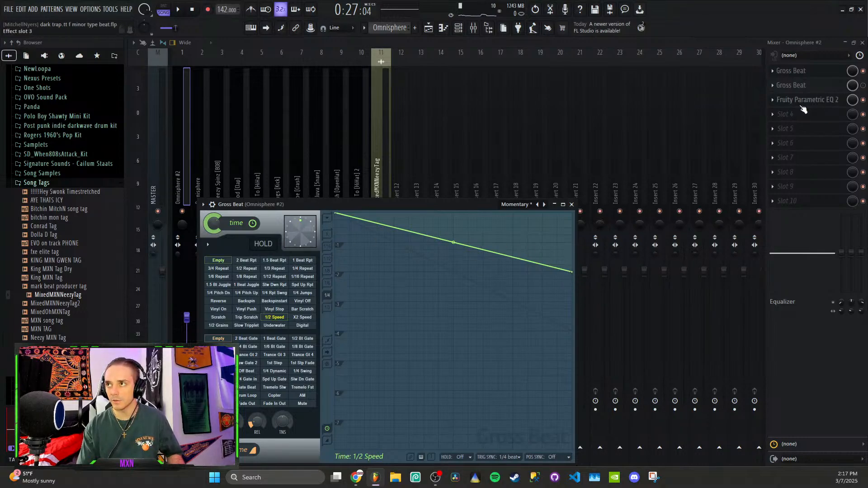
- Solo the Omnisphere #2 mixer track and play it, comparing the sound with the first Gross Beat on and off
key(space)
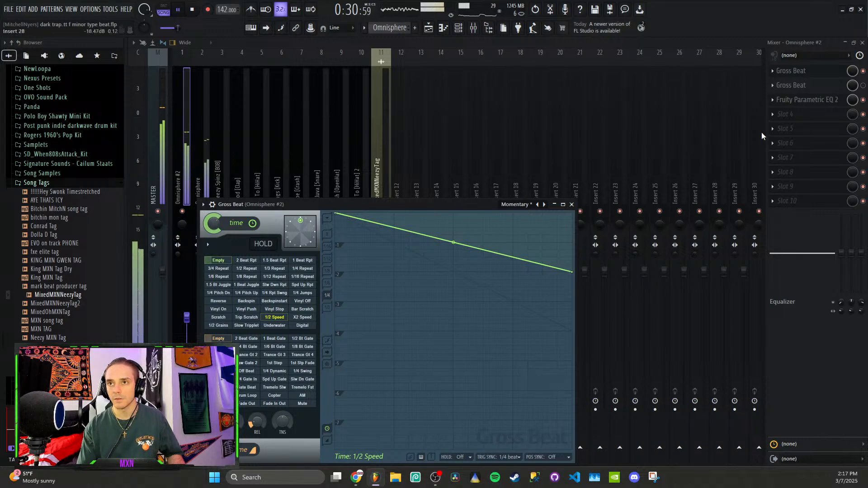
click(825, 77)
click(795, 85)
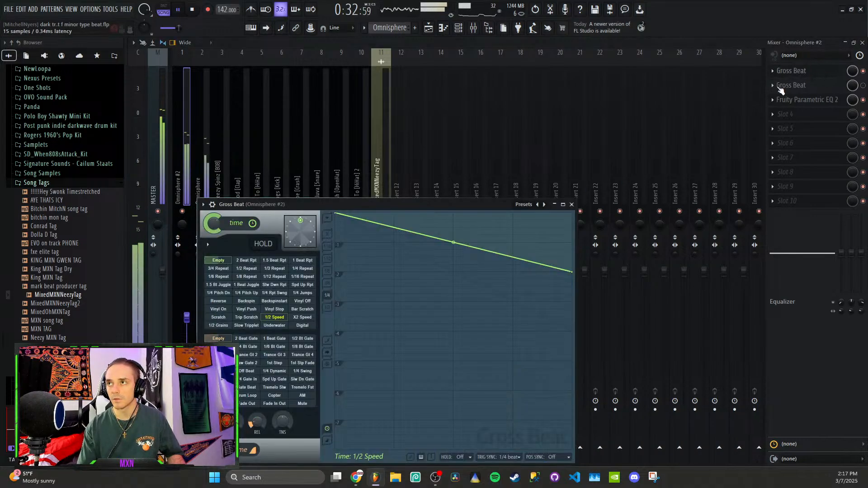
drag(337, 201, 441, 145)
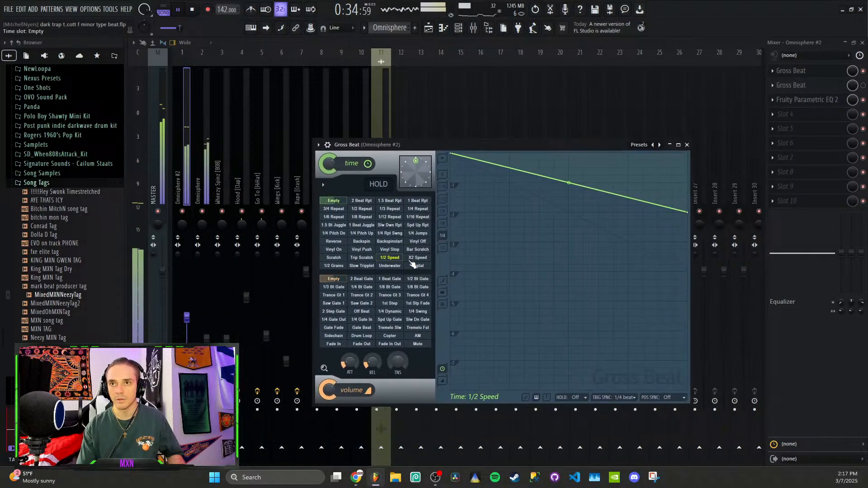
key(space)
right_click(182, 211)
key(space)
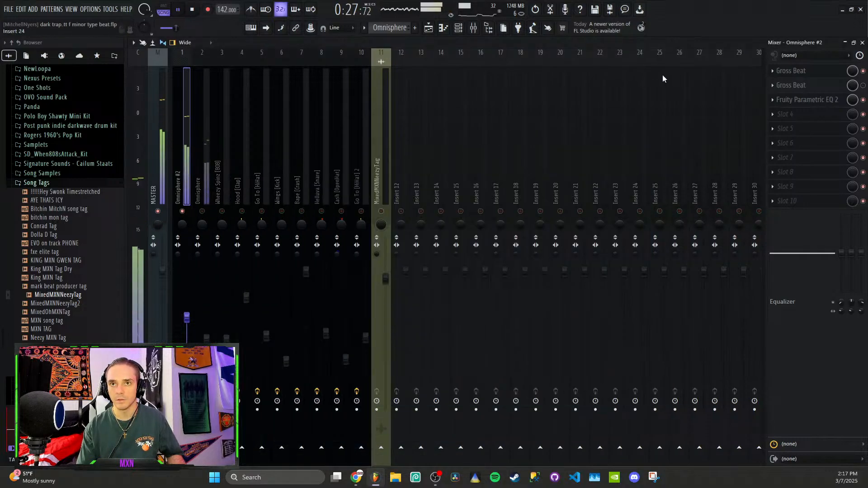
click(863, 71)
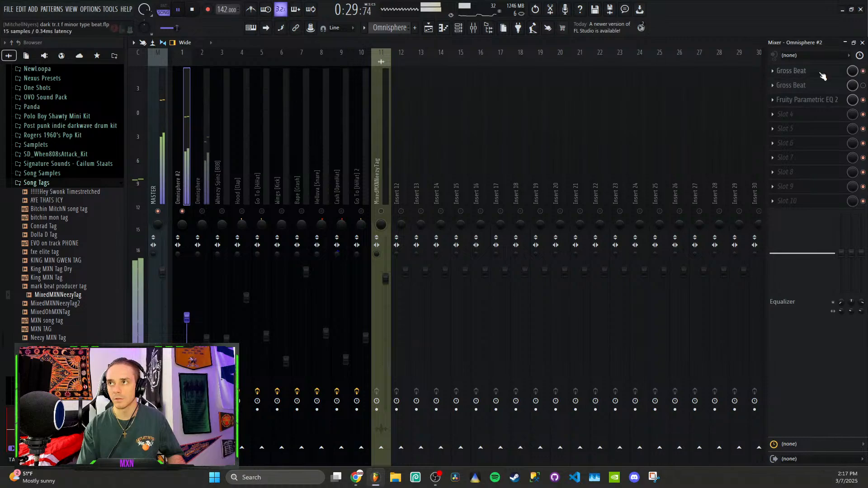
- Load the Flanging preset in the second Gross Beat on Omnisphere #2 and select the WishWash 2 time slot
click(794, 85)
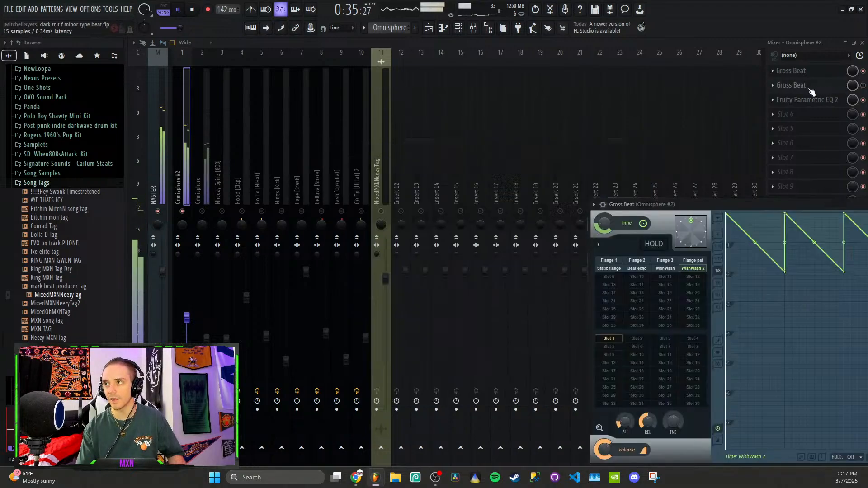
click(796, 85)
drag(690, 211, 402, 118)
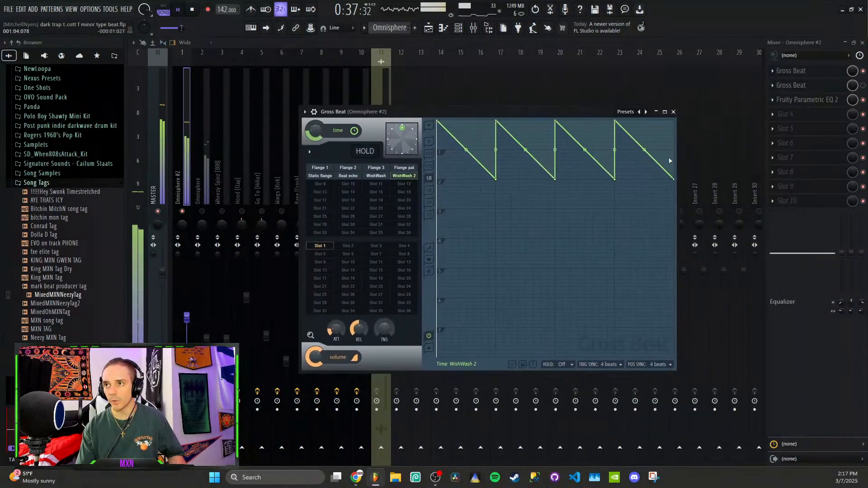
right_click(645, 112)
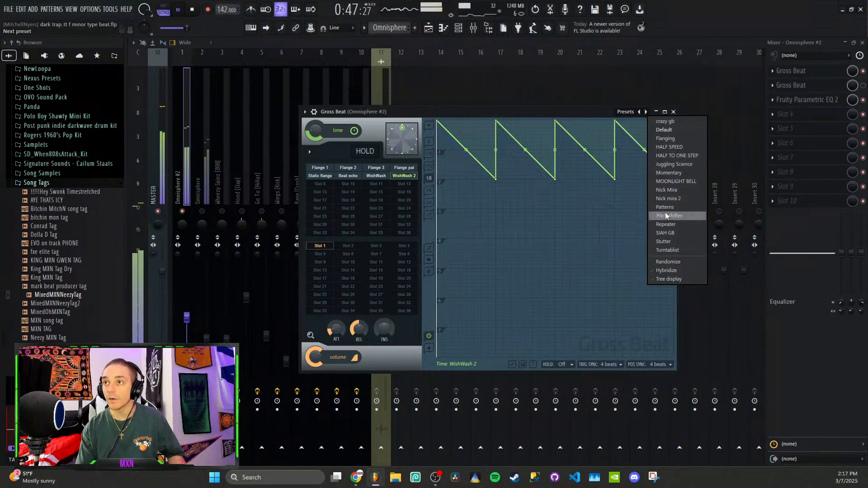
click(671, 137)
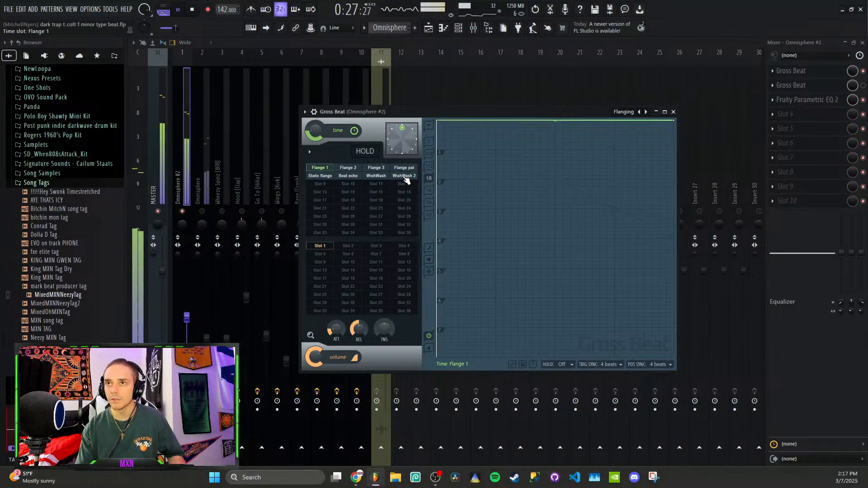
key(space)
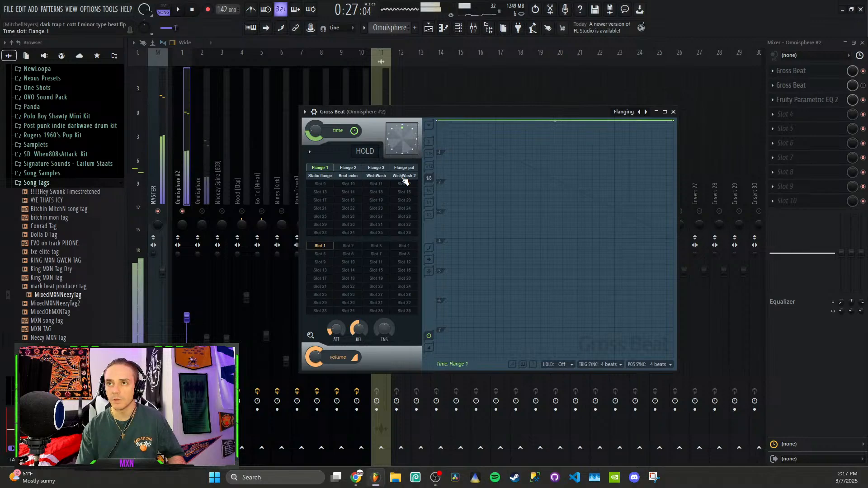
click(405, 175)
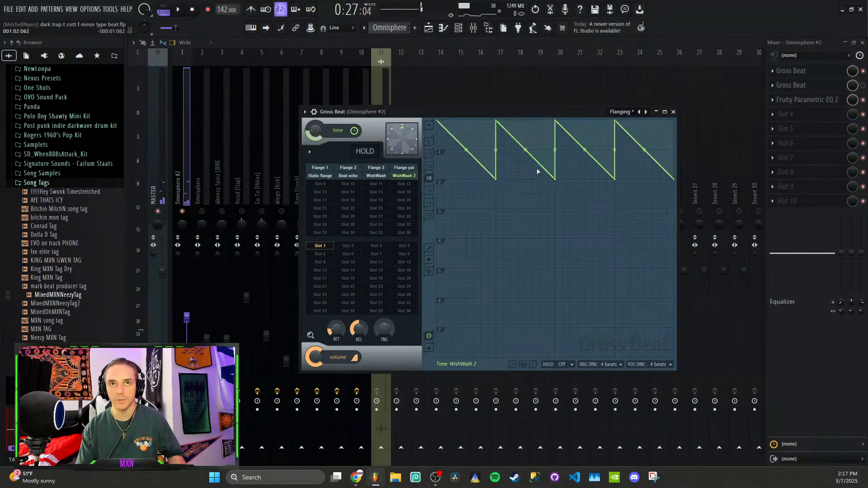
- Enable the second Gross Beat on the Omnisphere #2 mixer track and play the melody through it
key(space)
key(space)
key(Escape)
key(space)
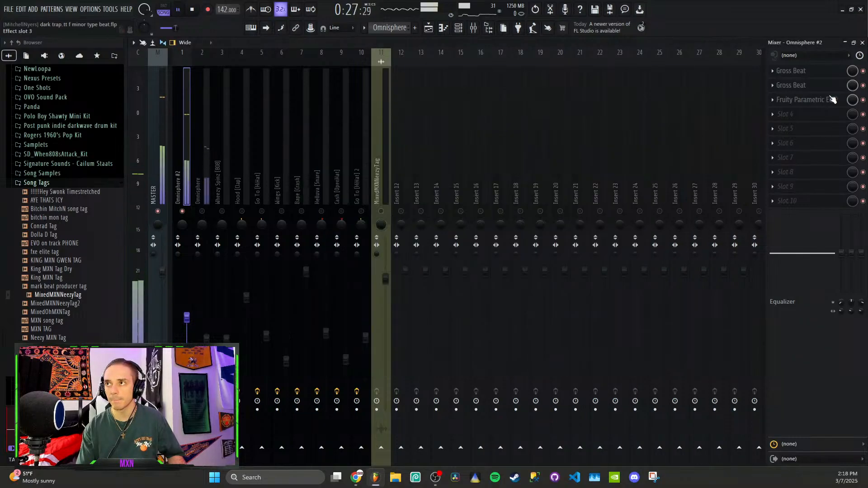
click(815, 85)
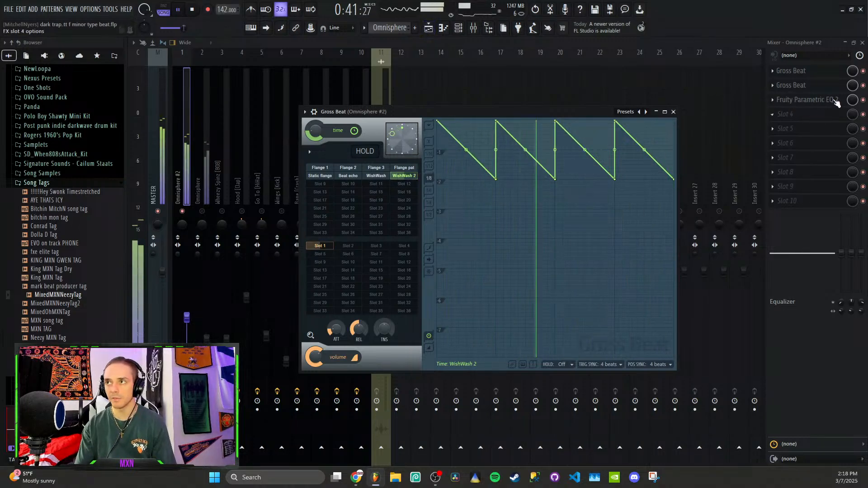
- Examine the Fruity Parametric EQ 2 curve on the Omnisphere #2 mixer track in an enlarged view
click(806, 99)
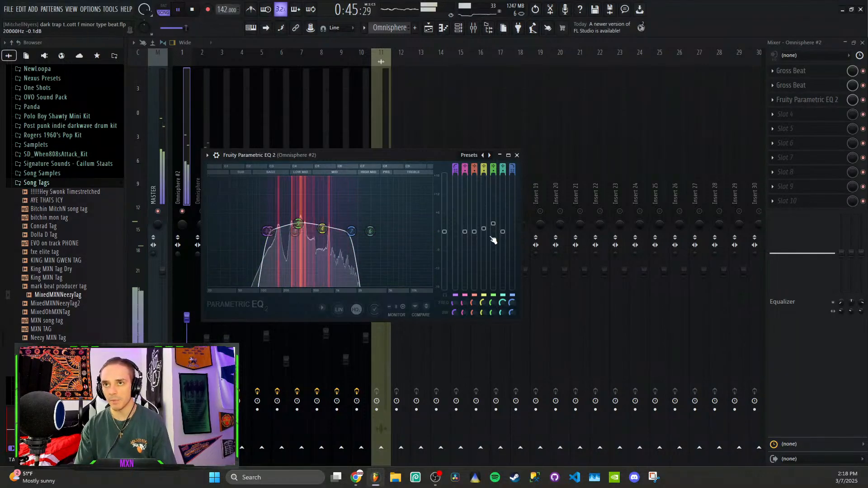
click(508, 155)
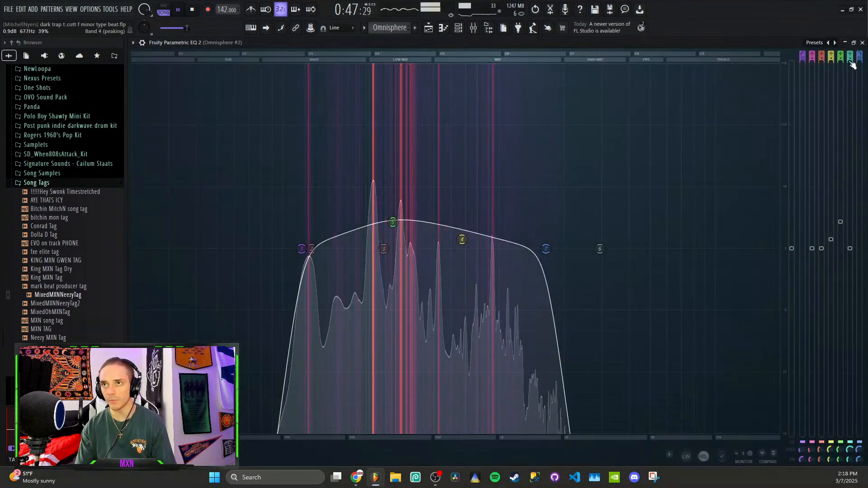
click(854, 43)
- Solo the Omnisphere mixer track and audition its Fruity Parametric EQ 2 high-frequency boost by raising and restoring band 6
click(196, 139)
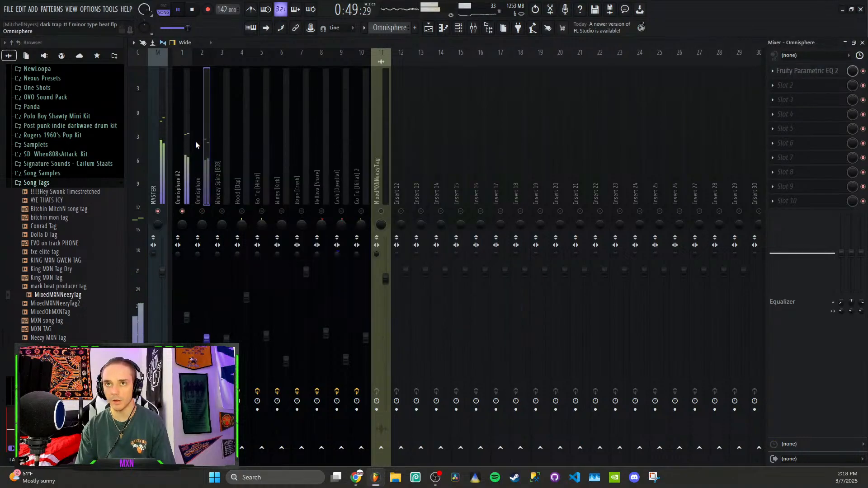
right_click(202, 211)
click(807, 71)
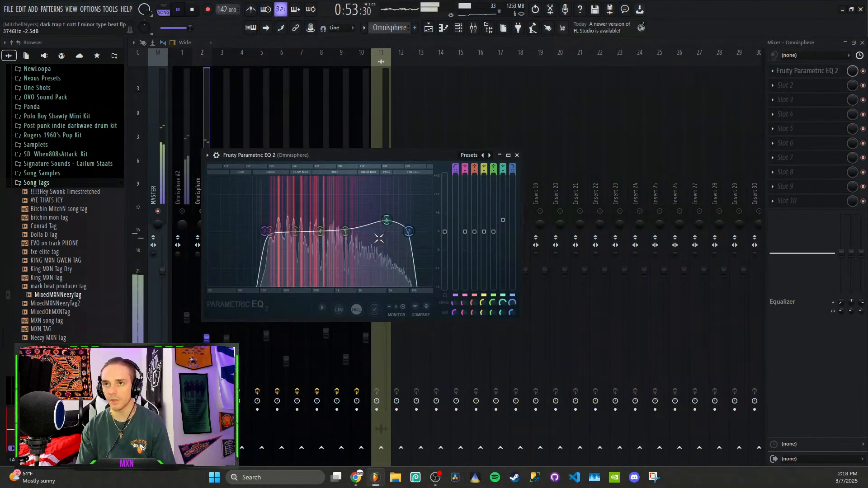
drag(502, 220, 503, 176)
key(space)
key(space)
drag(504, 178, 502, 219)
click(517, 156)
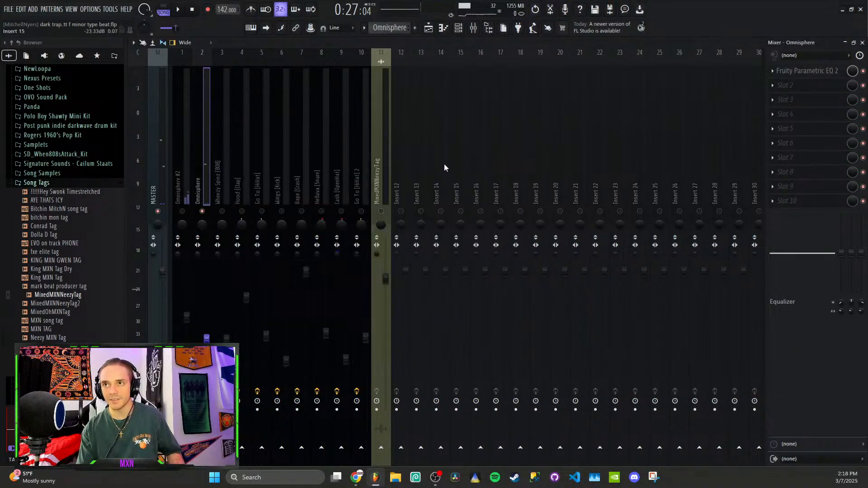
- Unsolo the Omnisphere mixer track and leave only the 808, clap, both hi-hat, kick, crash, snare and open hat playlist tracks active
right_click(201, 213)
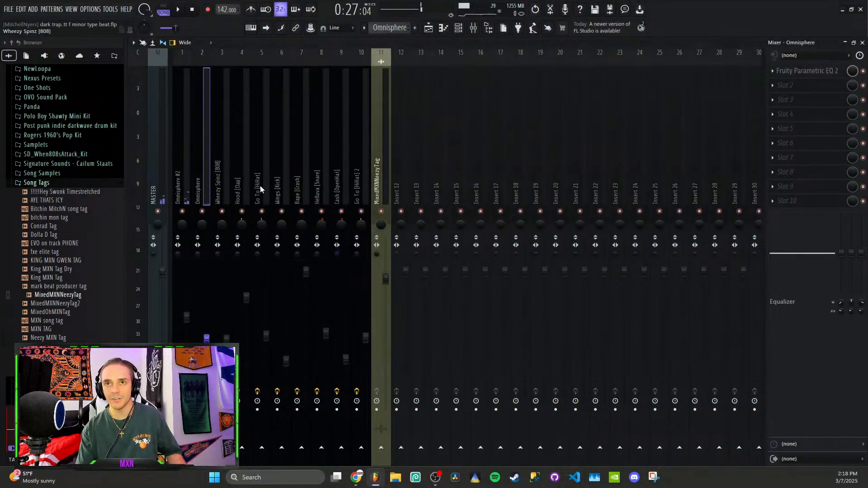
click(428, 28)
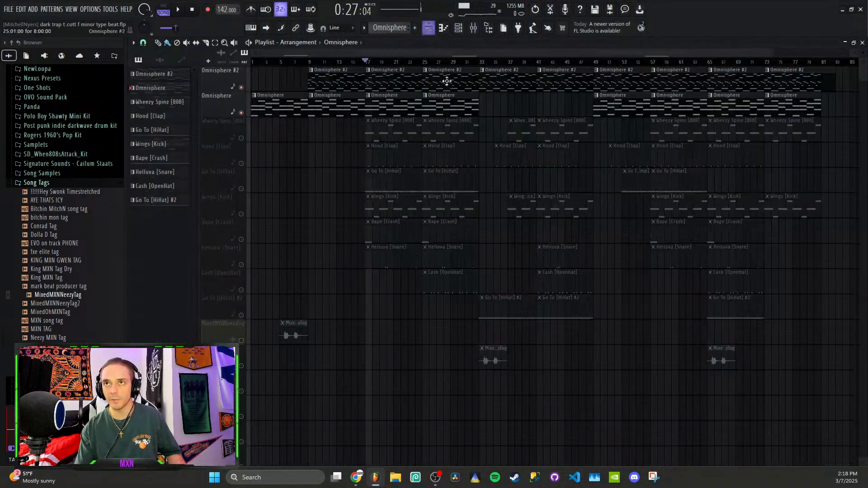
right_click(240, 138)
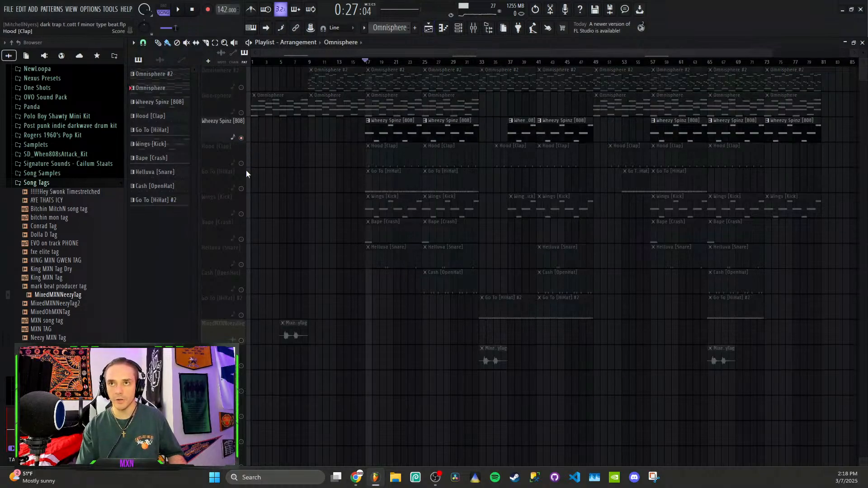
click(241, 163)
click(241, 188)
click(241, 214)
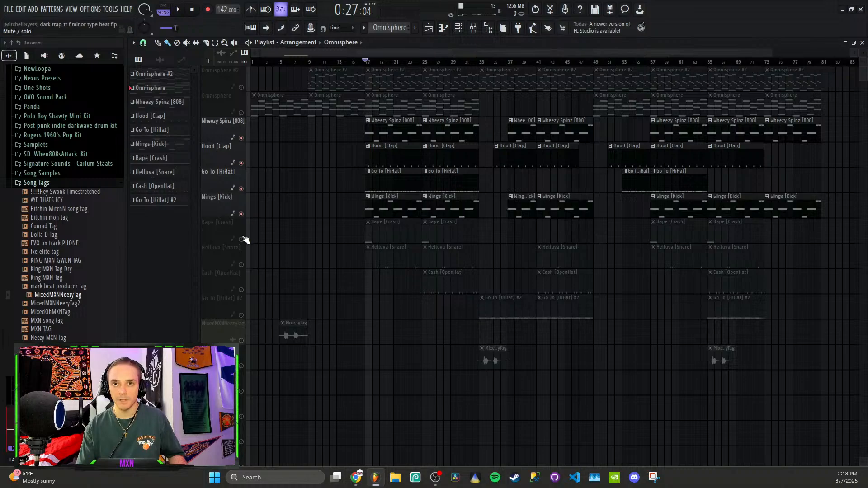
click(241, 239)
click(241, 264)
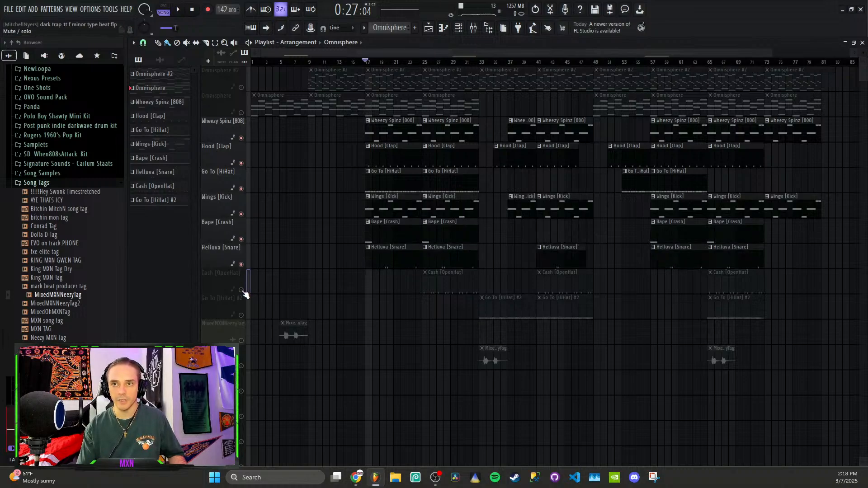
click(241, 290)
click(241, 315)
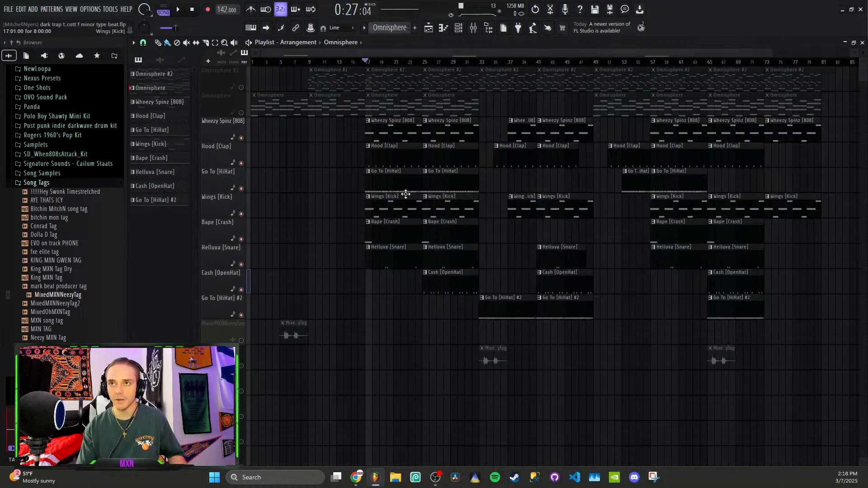
- Play the 808 and drum tracks together from bar 17 of the playlist
click(382, 128)
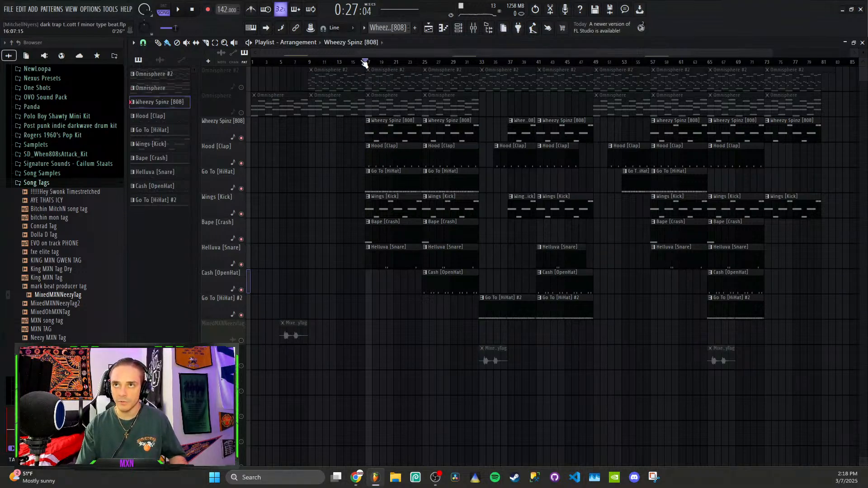
key(space)
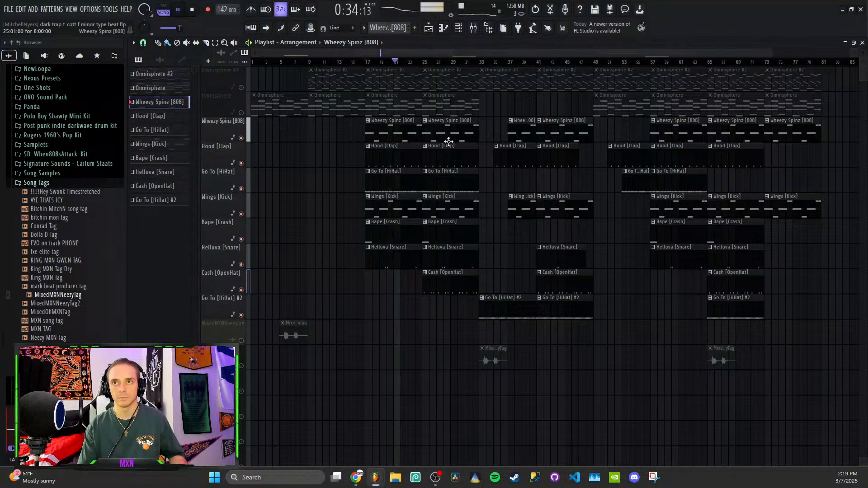
key(space)
- Open the Wheezy Spinz [808] pattern in the piano roll, examine its bass notes and sound the F5 key
drag(415, 133, 395, 130)
double_click(395, 129)
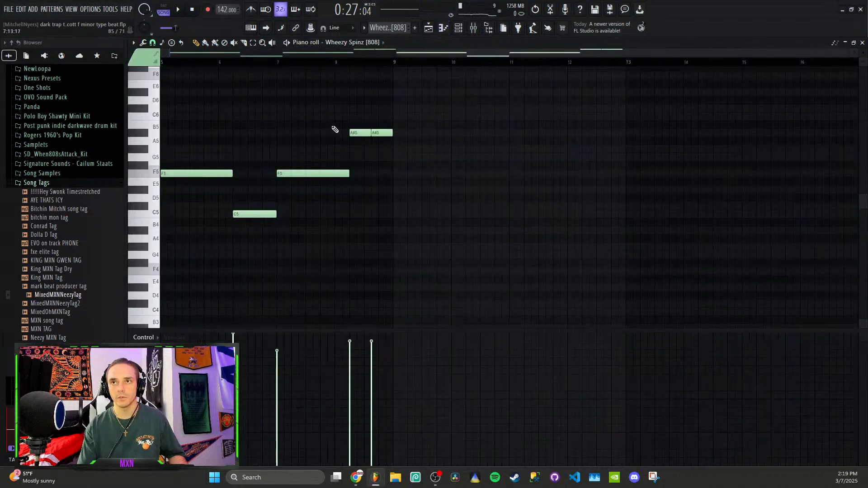
scroll(292, 137, left, 3)
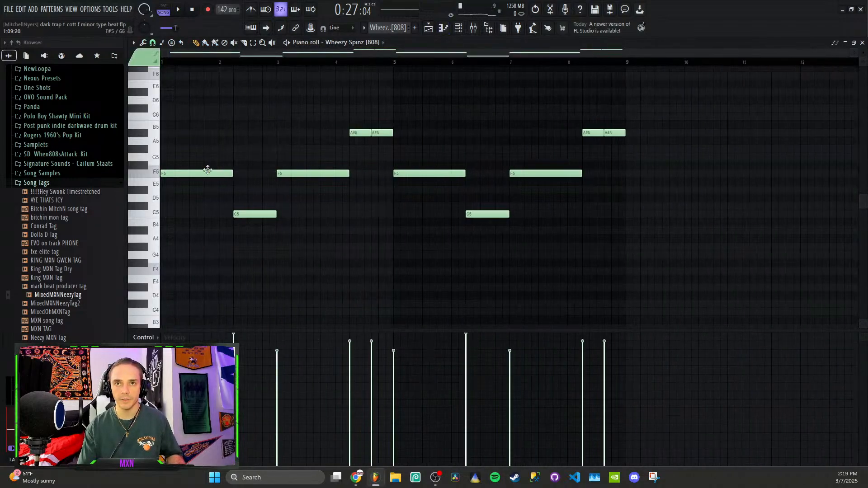
click(150, 176)
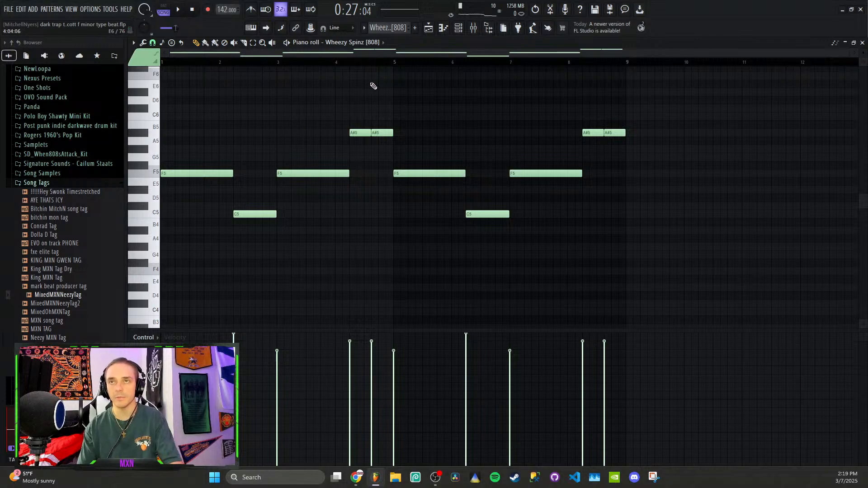
- Open the Hood [Clap] pattern from the playlist and examine its clap placement
click(429, 28)
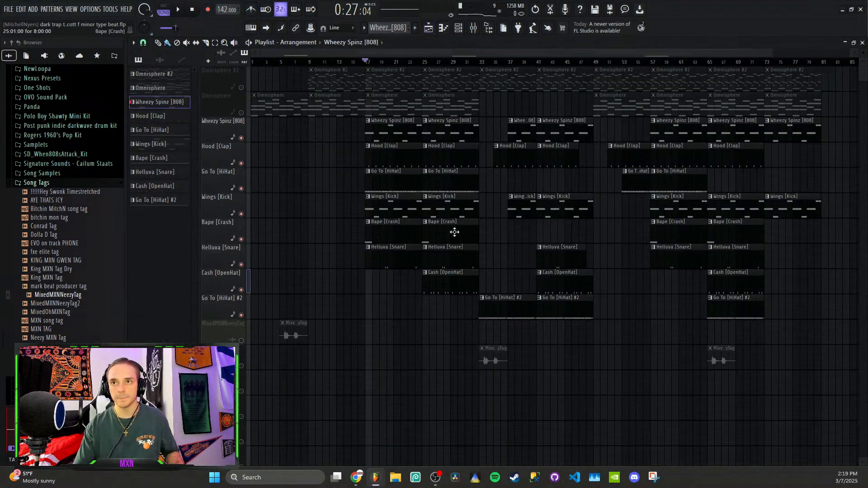
double_click(384, 167)
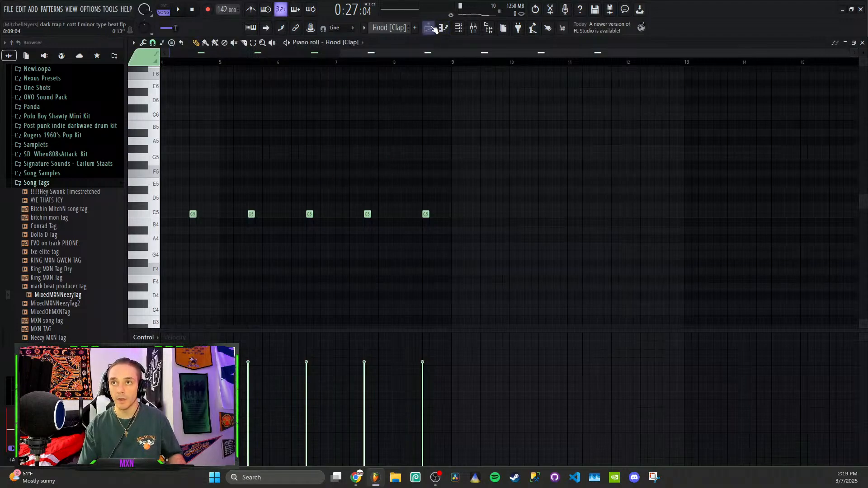
click(432, 28)
- Open the Go To [HiHat] pattern in the piano roll, play it through and return to the playlist
double_click(395, 183)
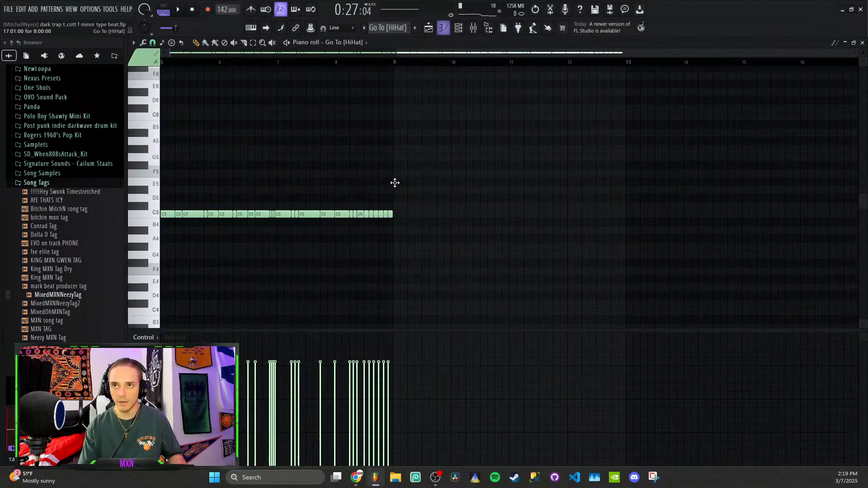
click(287, 42)
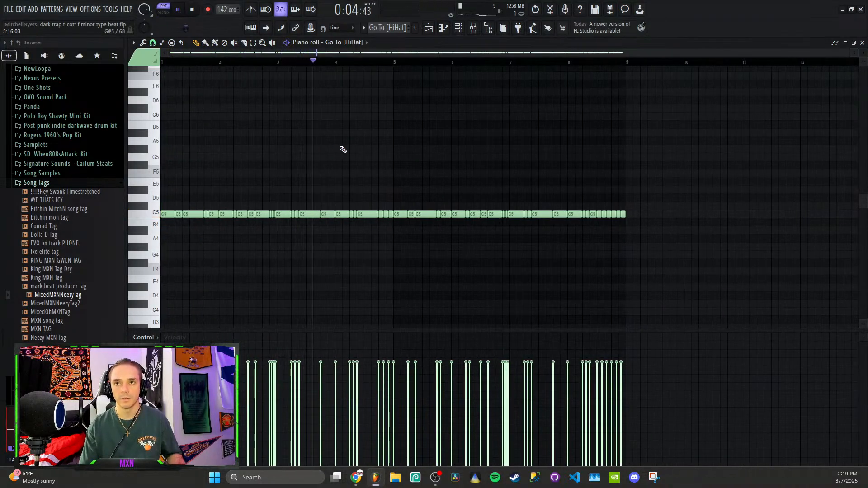
click(461, 29)
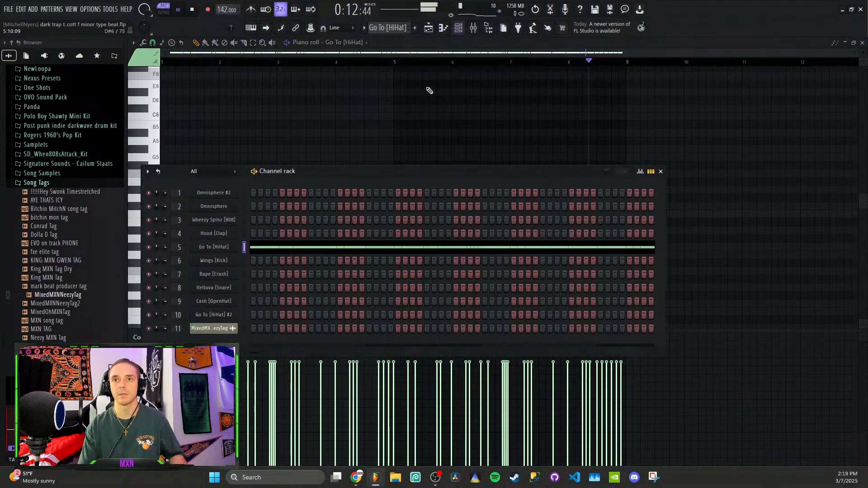
click(428, 28)
key(space)
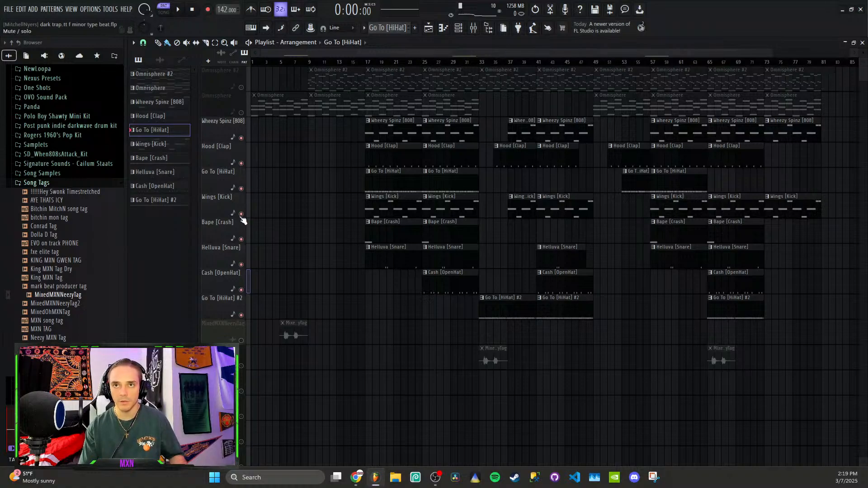
- Open the Wings [Kick] pattern in the piano roll, play it to examine its notes and return to the playlist
double_click(388, 207)
key(space)
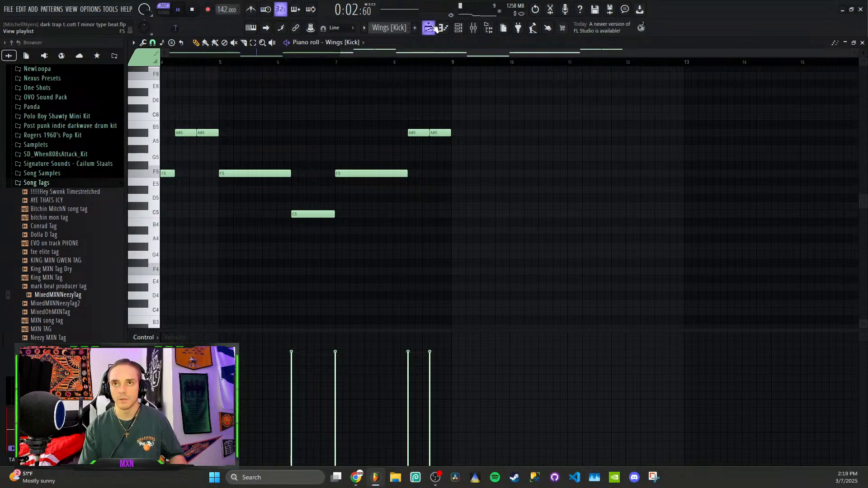
click(433, 28)
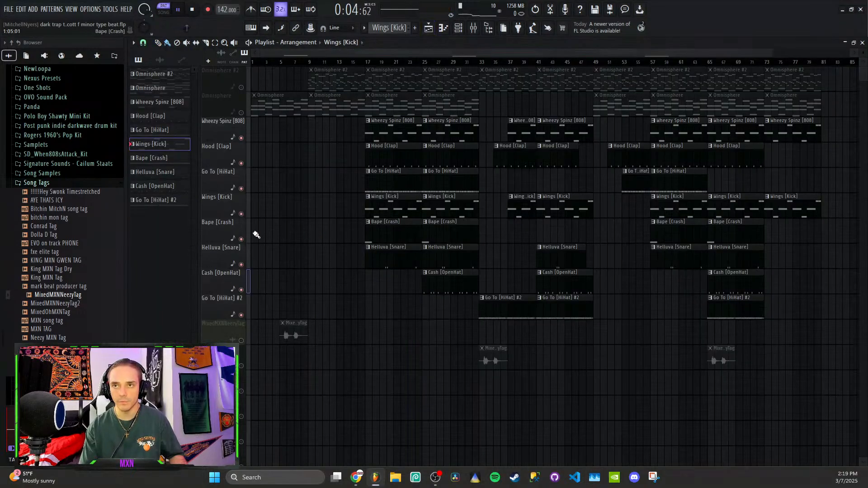
- Examine the Bape [Crash] and Helluva [Snare] patterns in the piano roll, playing back their hits, and return to the playlist
double_click(383, 234)
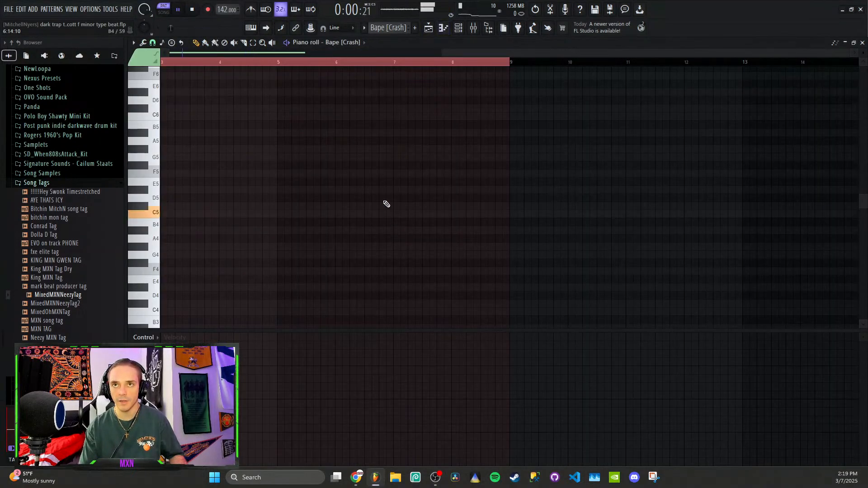
click(428, 28)
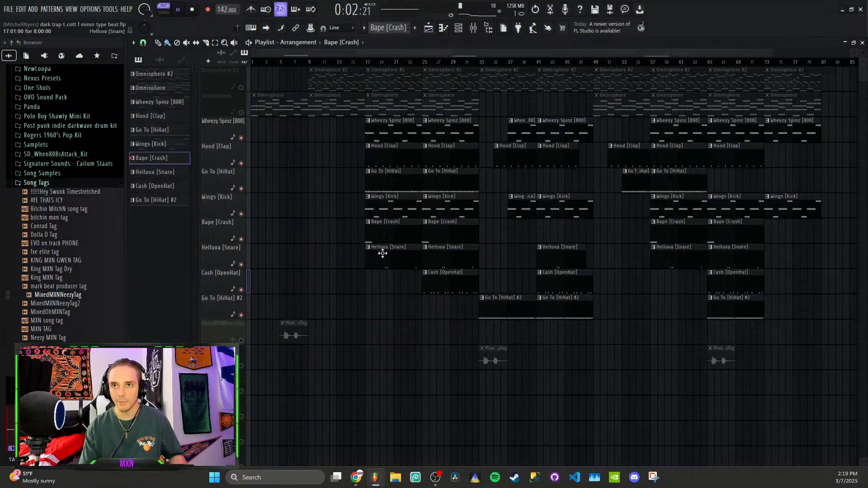
double_click(383, 254)
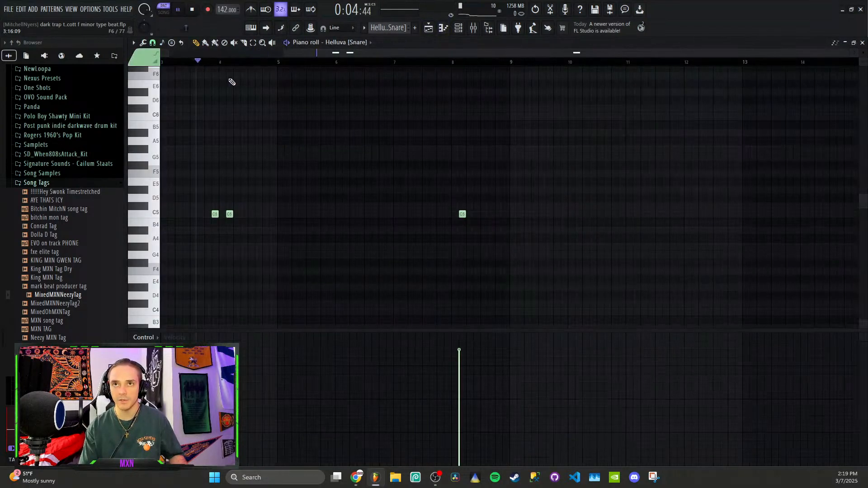
key(space)
click(429, 28)
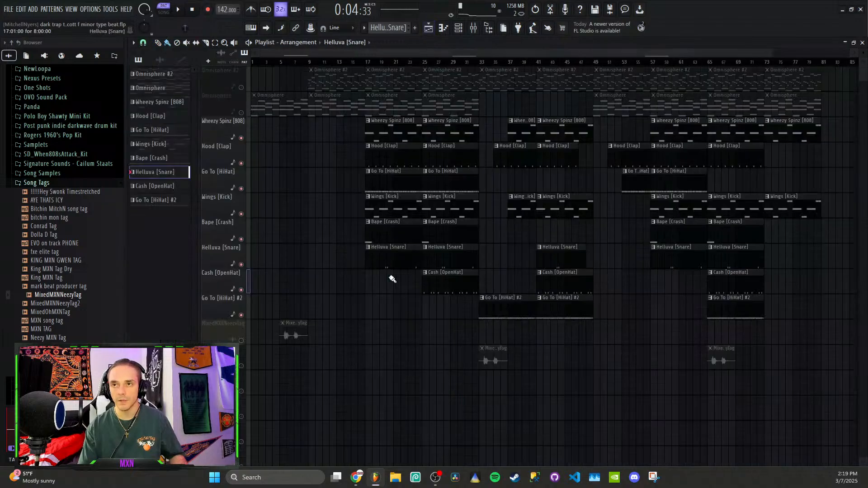
- Move playback to bar 25 and play the song while examining the Cash [OpenHat] pattern in the piano roll
click(429, 63)
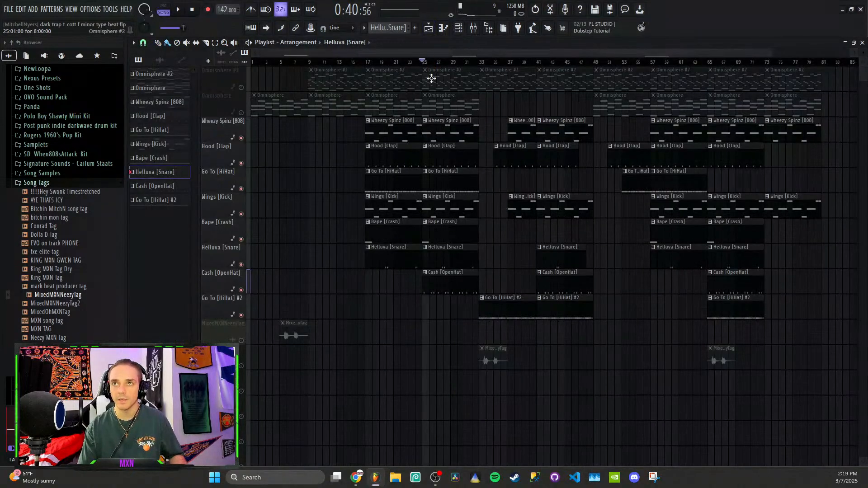
double_click(429, 284)
key(space)
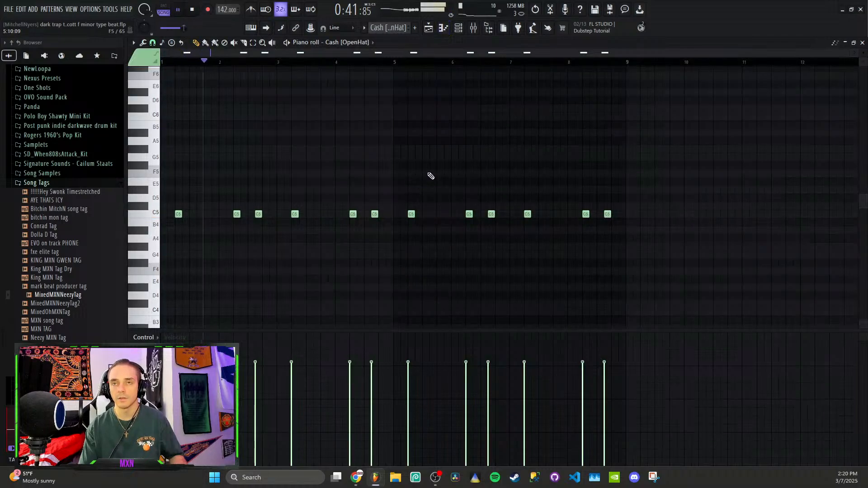
click(429, 28)
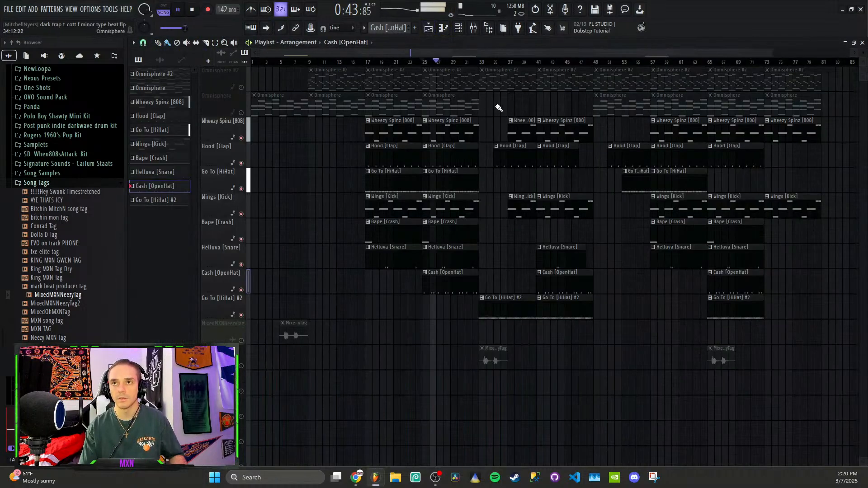
key(space)
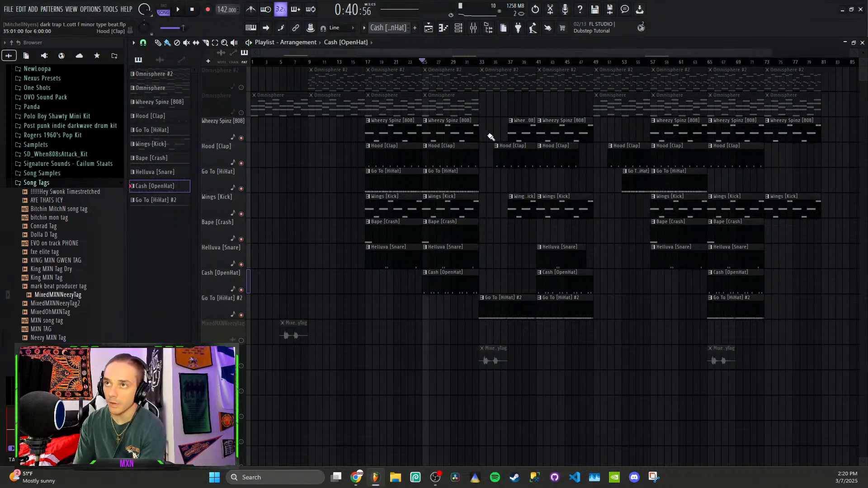
- Unmute the Omnisphere and Omnisphere #2 playlist tracks and play the arrangement from bar 33
click(484, 63)
click(241, 112)
click(240, 88)
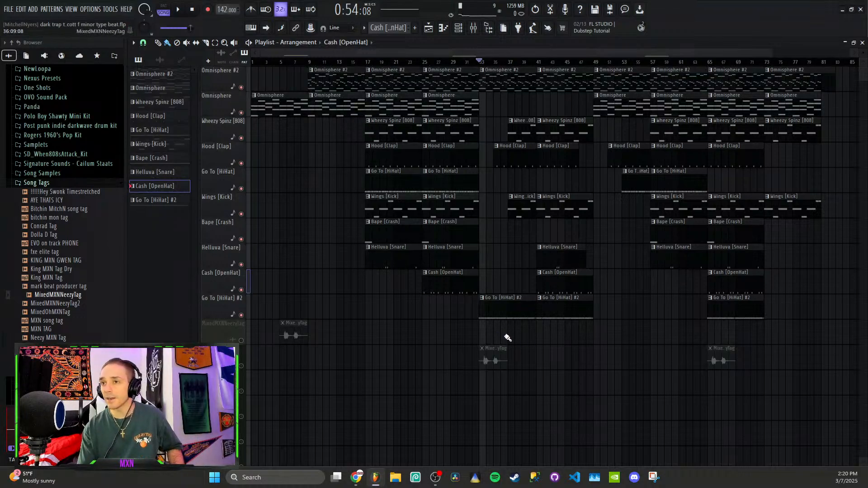
key(space)
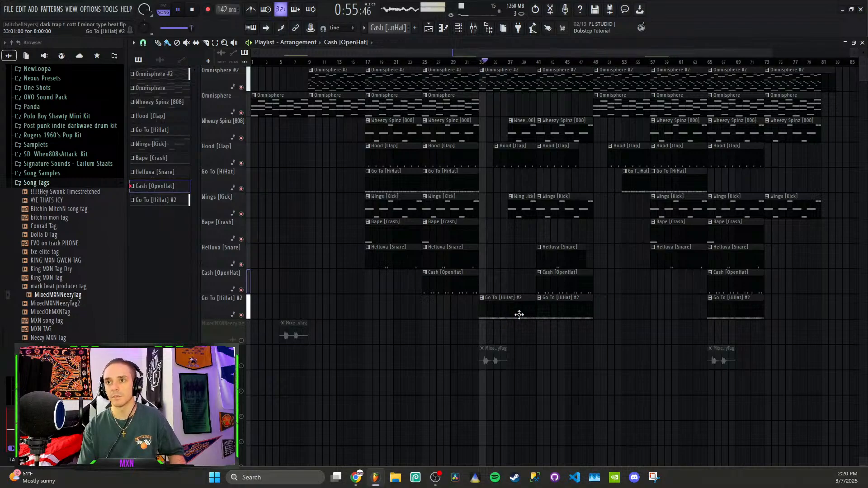
- Examine the Go To [HiHat] #2 pattern in the piano roll during playback, stop it and return to the playlist
double_click(517, 313)
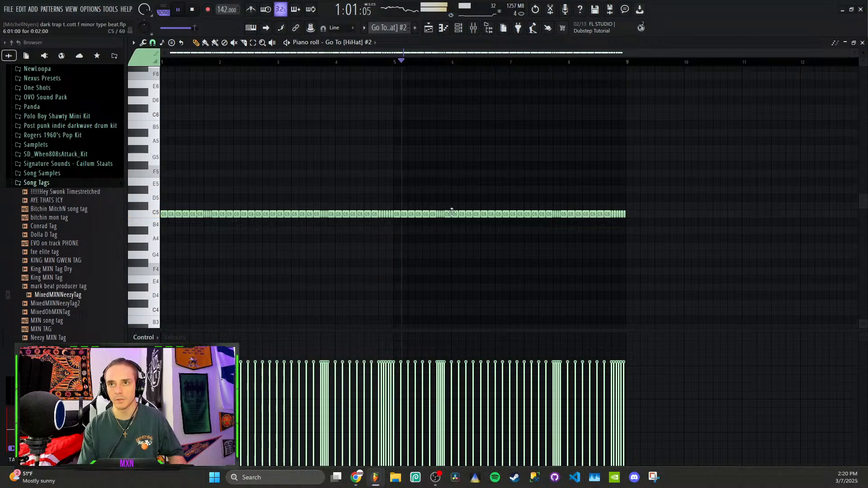
key(space)
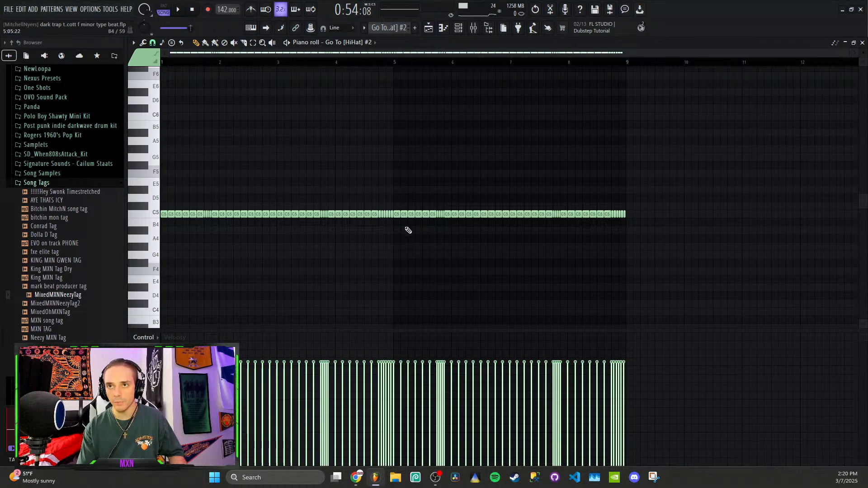
click(425, 29)
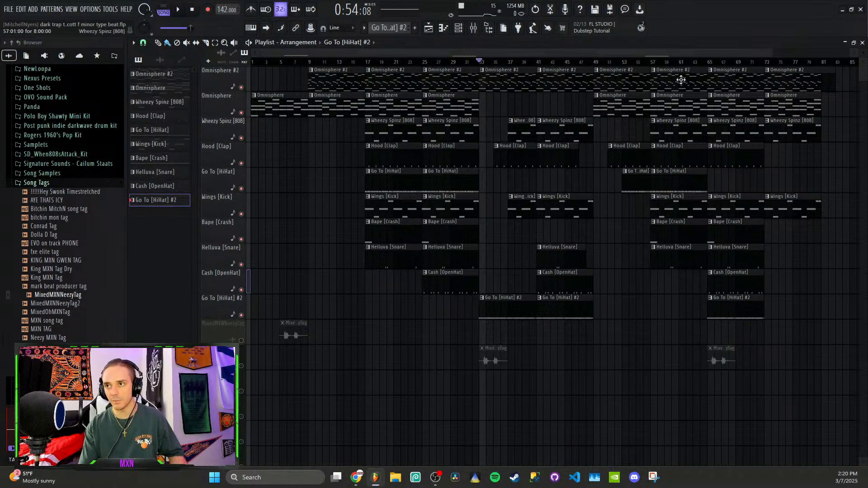
- Play the full arrangement from about bar 61 through the transition at bar 65, and stop it
click(681, 63)
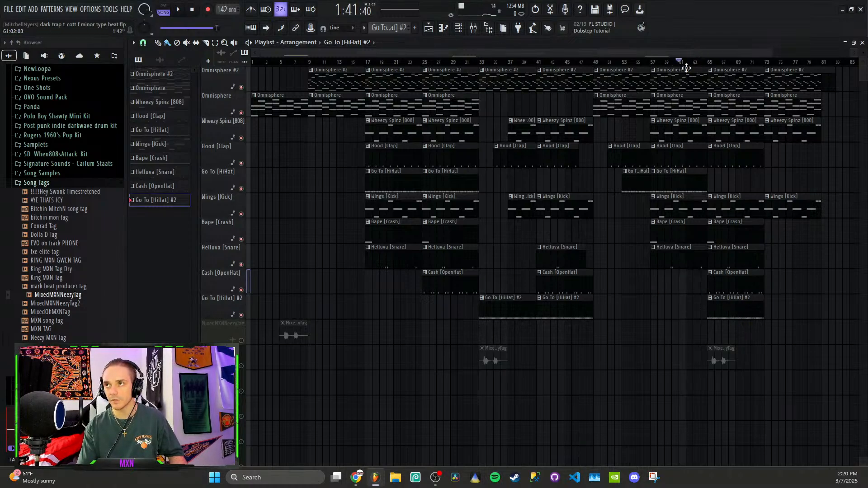
key(space)
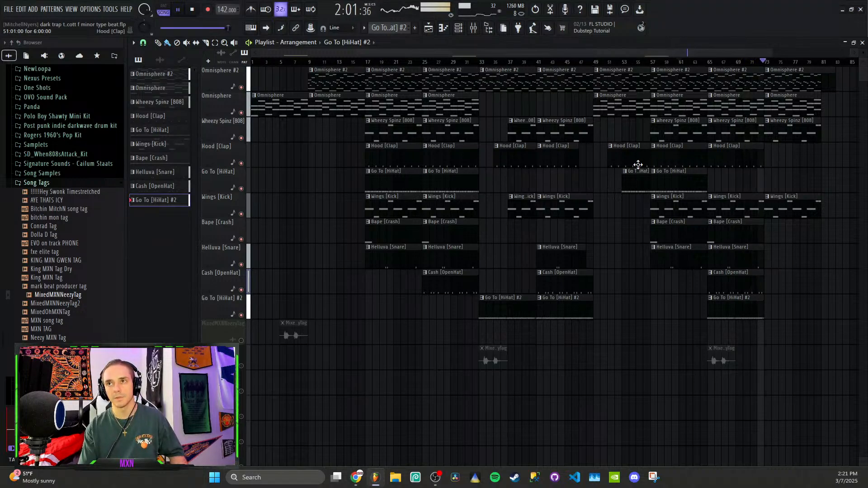
key(space)
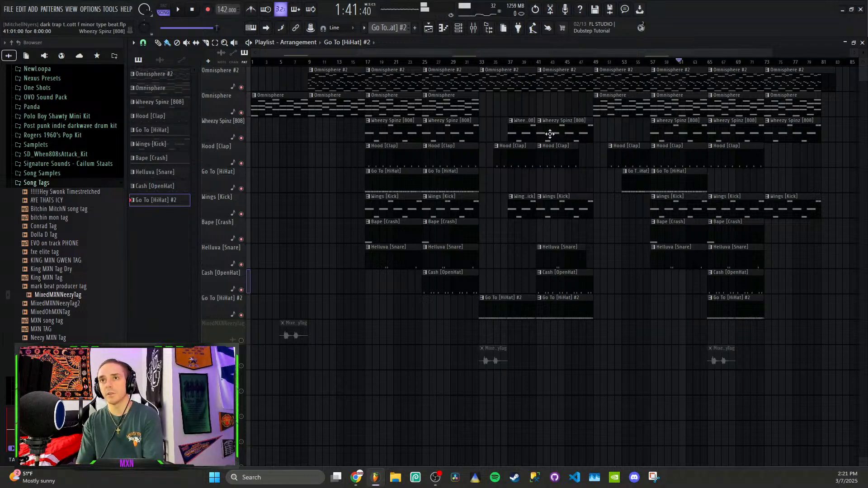
- Move the playhead to bar 73 and play the start of the outro with the melodies, 808 and kick
click(274, 63)
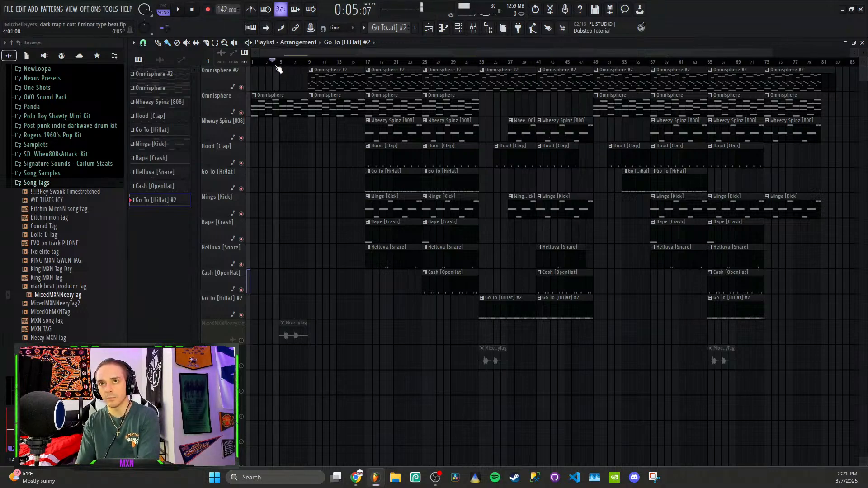
drag(275, 68, 768, 83)
key(space)
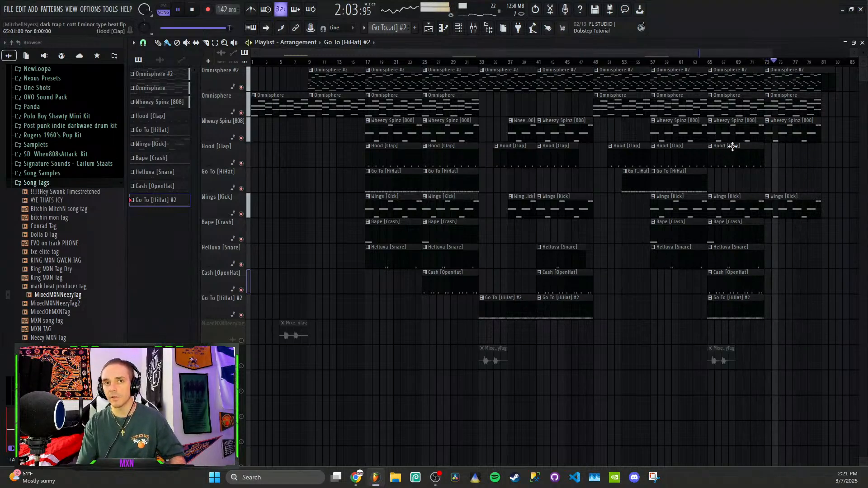
key(space)
- Open the mixer and compare the effect chains of the Omnisphere #2, Omnisphere and Wheezy Spinz [808] tracks
click(473, 28)
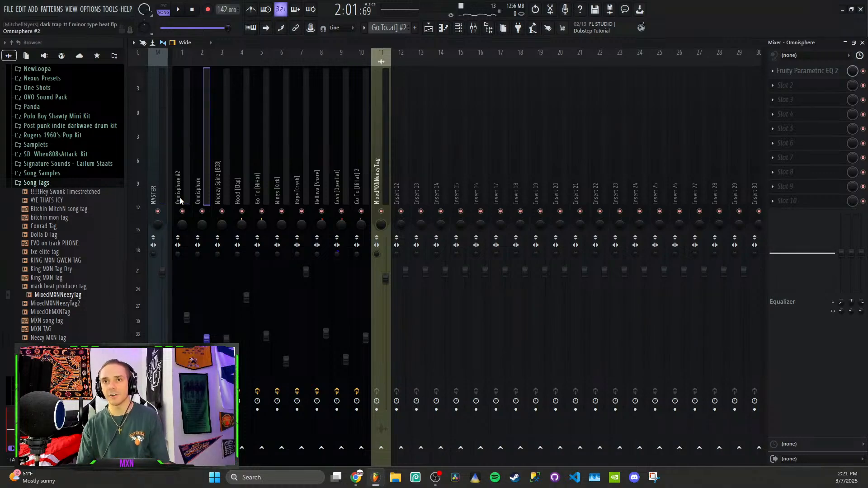
click(230, 168)
key(Left)
key(Left)
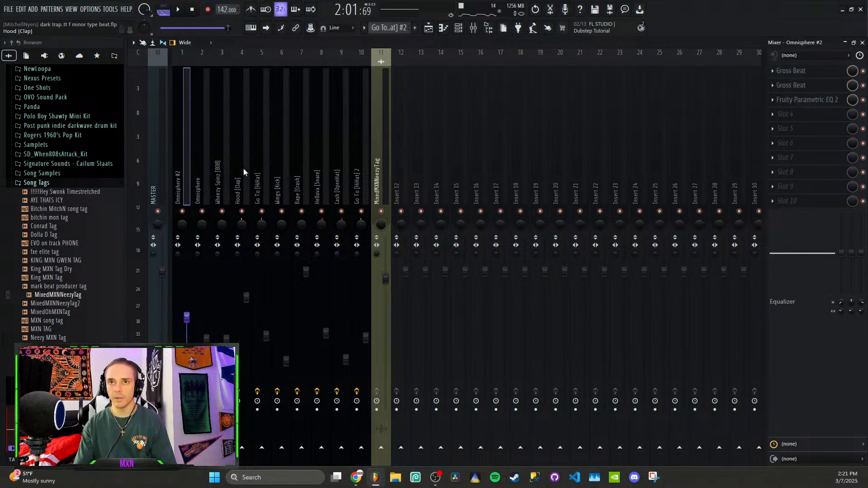
key(Right)
key(Left)
key(Right)
key(Right)
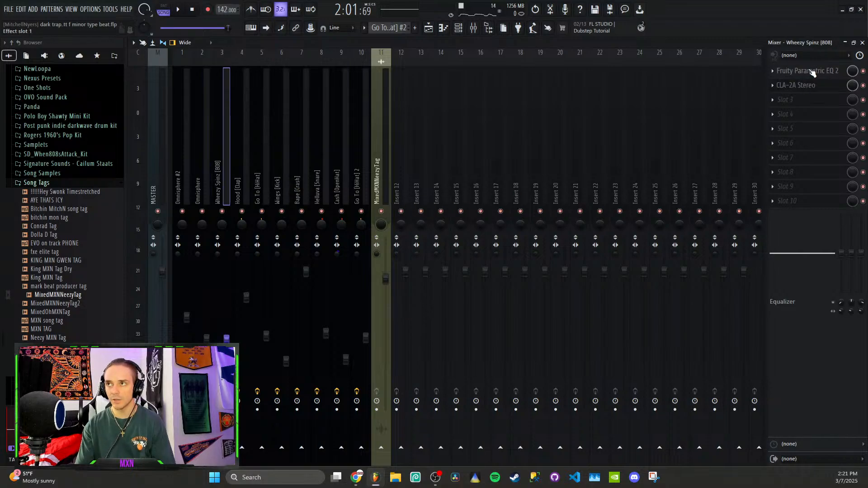
- Inspect the 808 track's Fruity Parametric EQ 2 curve and its CLA-2A Stereo compressor with the factory preset list
click(807, 71)
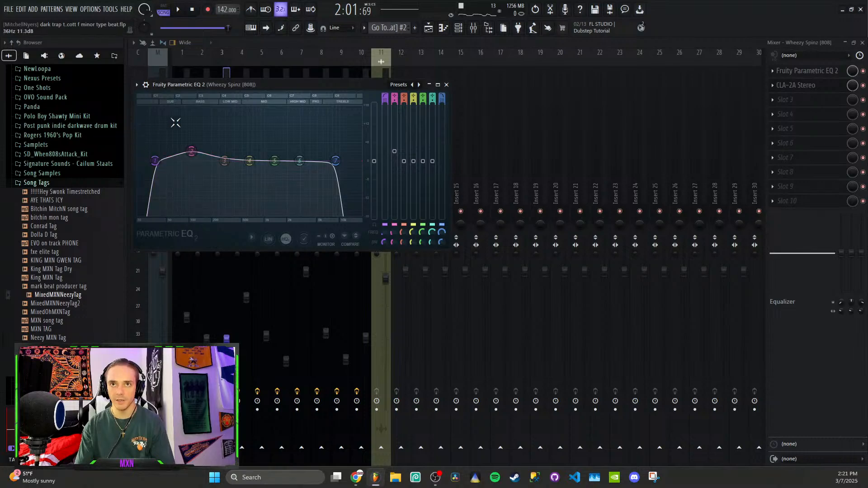
click(446, 85)
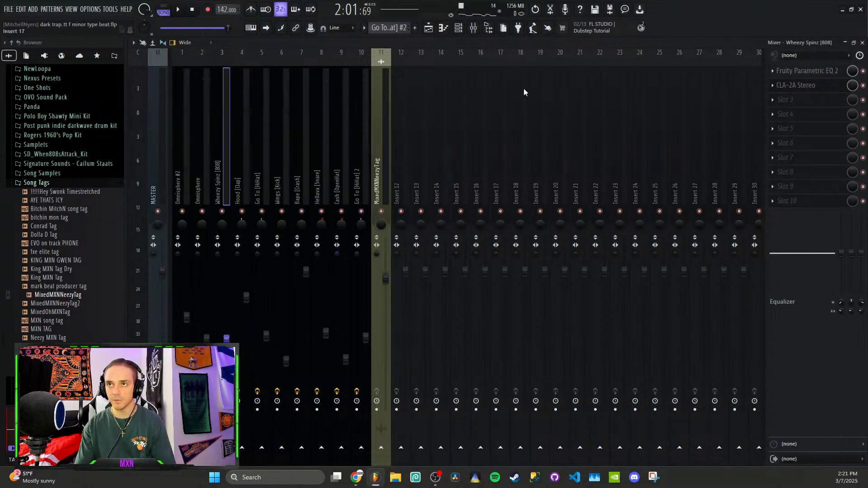
click(809, 86)
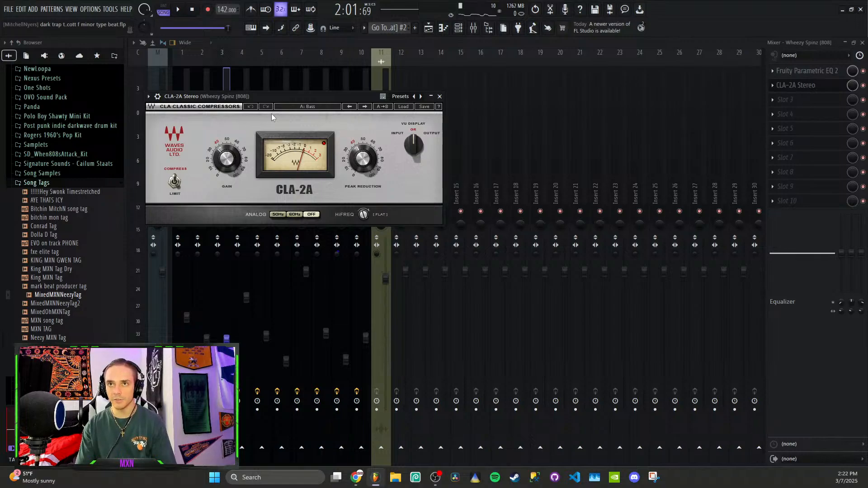
click(400, 106)
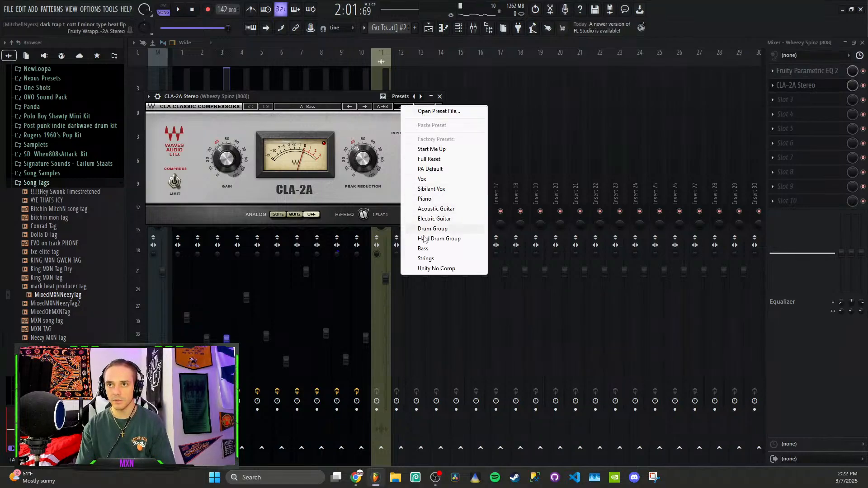
click(319, 193)
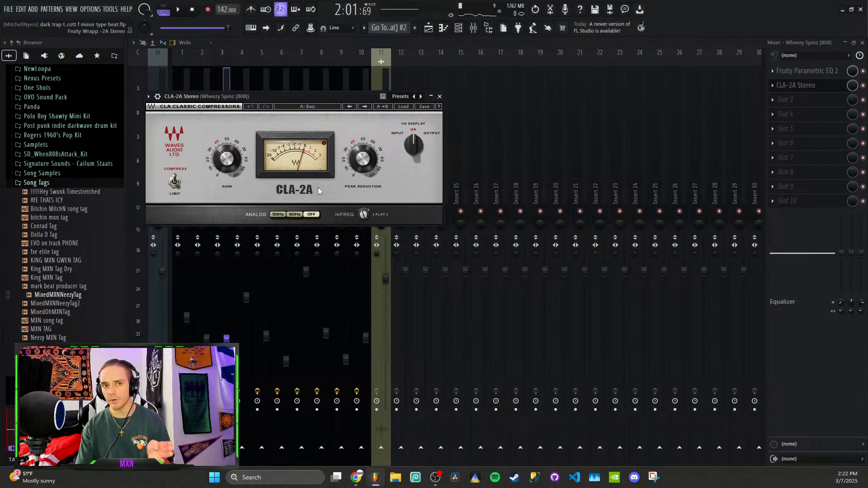
mouse_move(235, 158)
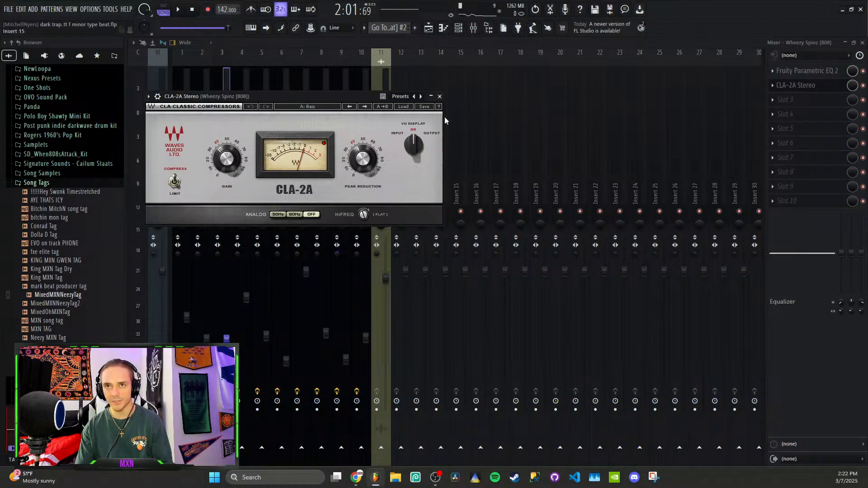
click(440, 96)
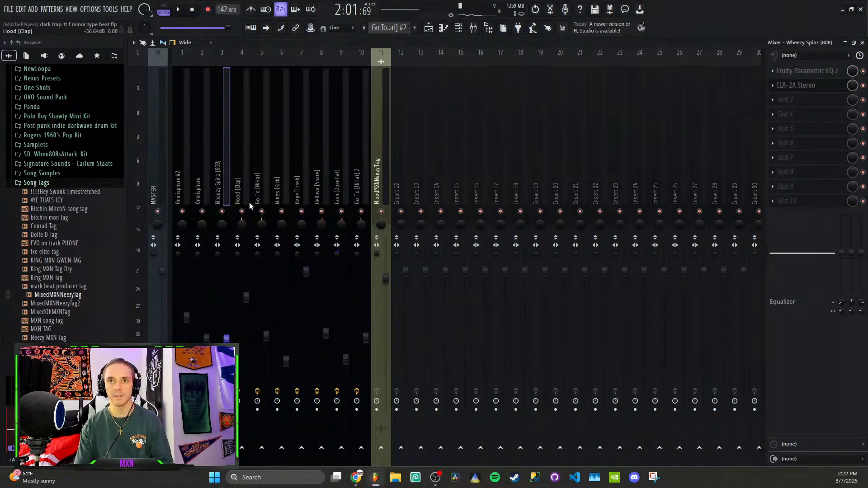
- Select the Hood [Clap] mixer track and inspect its Fruity Parametric EQ 2 curve
click(243, 186)
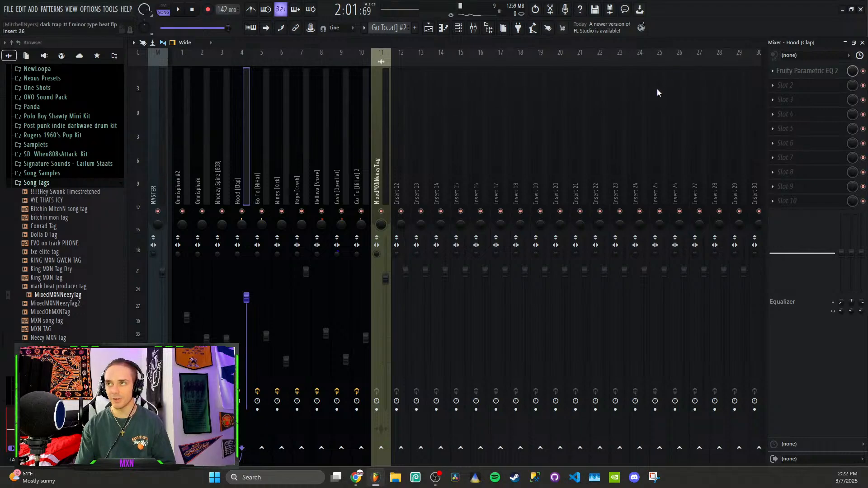
click(771, 69)
click(795, 68)
click(794, 68)
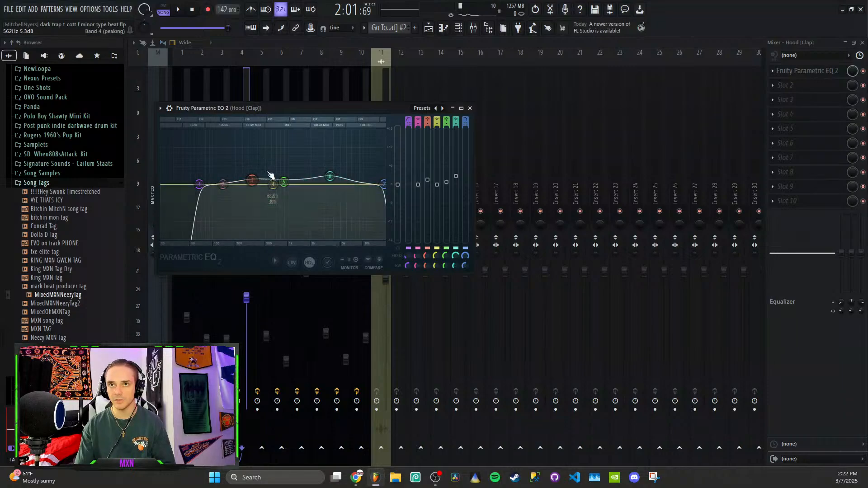
click(470, 108)
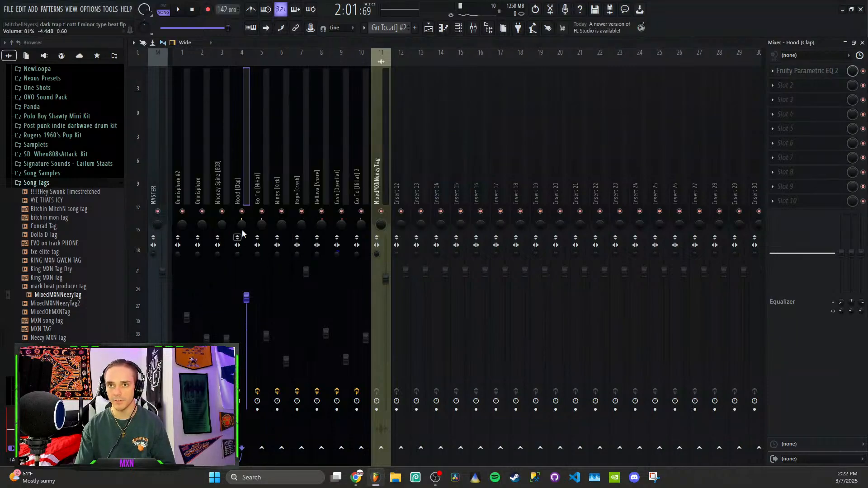
- Compare the effect chains of the Go To [HiHat], Helluva [Snare], Bape [Crash], Wings [Kick] and Go To [HiHat] 2 mixer tracks, and save the project
click(264, 193)
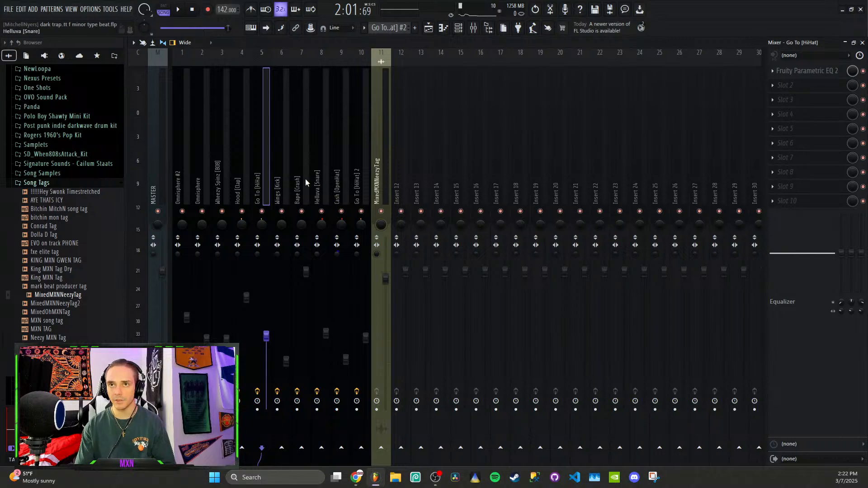
click(326, 192)
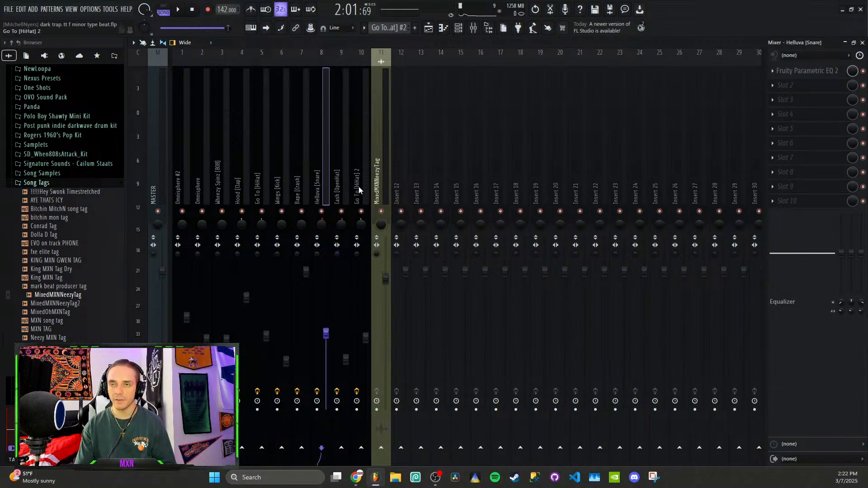
click(310, 191)
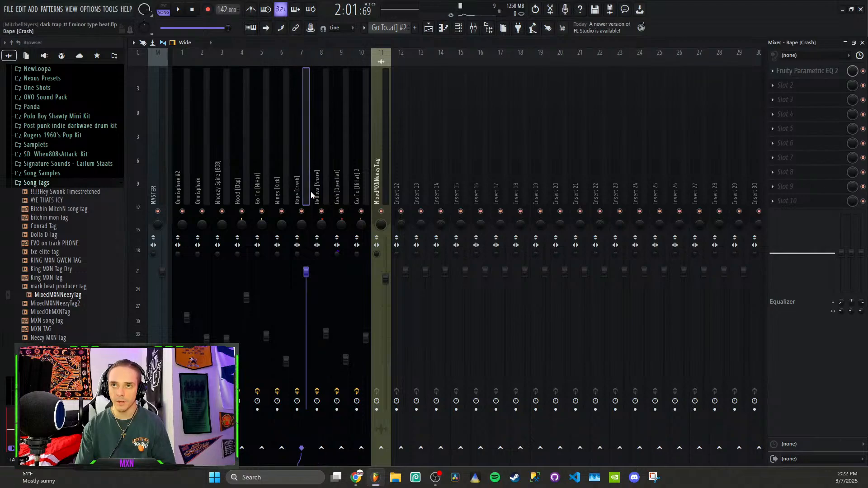
click(280, 191)
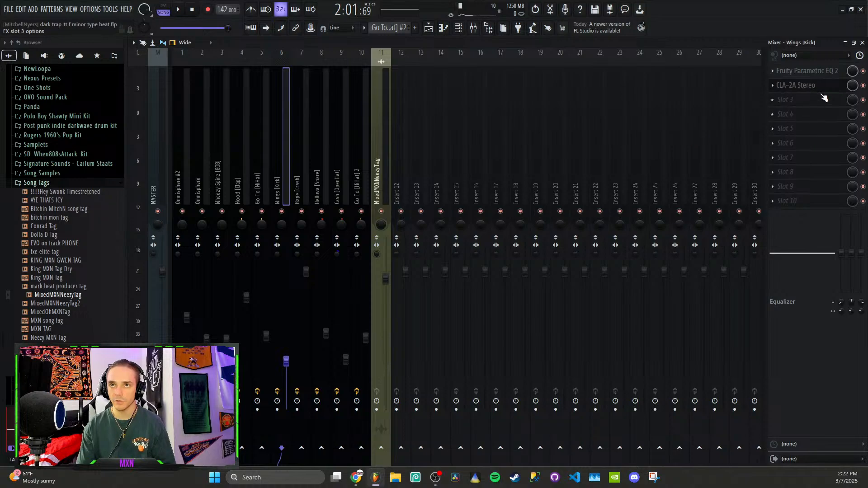
key(ctrl+s)
click(360, 180)
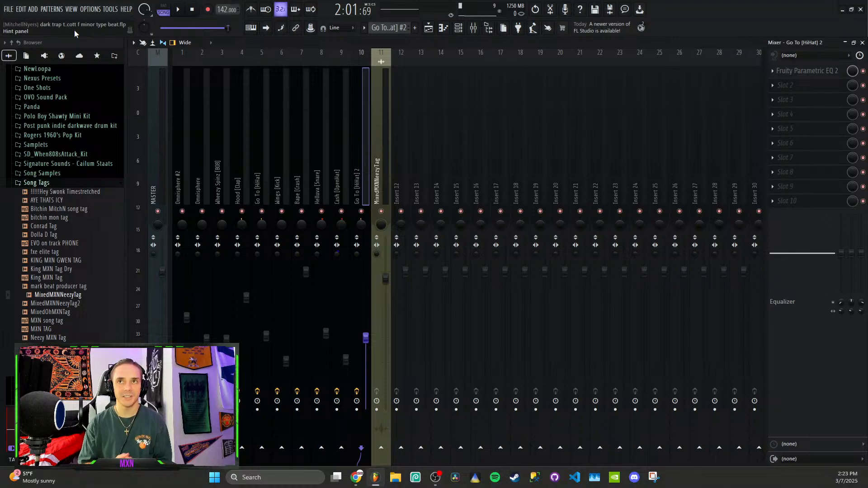
- Open the Omnisphere #2 pattern's notes from the playlist and bypass the Gross Beat effects on its mixer track
click(428, 28)
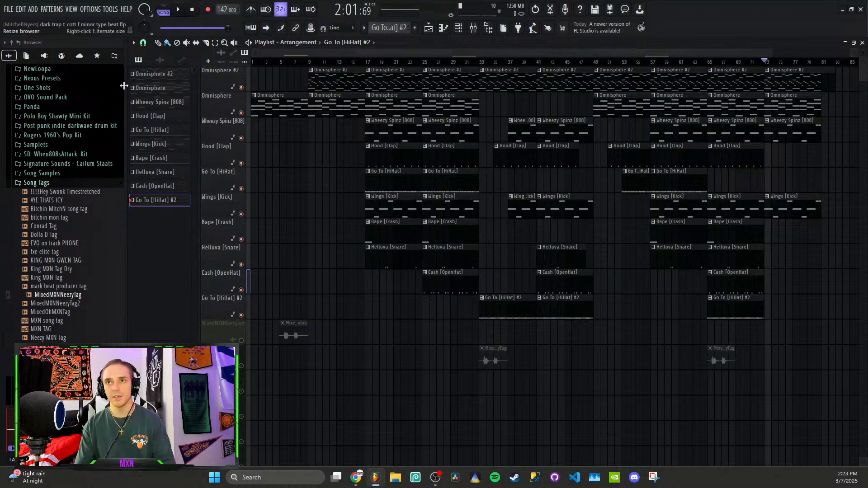
double_click(383, 76)
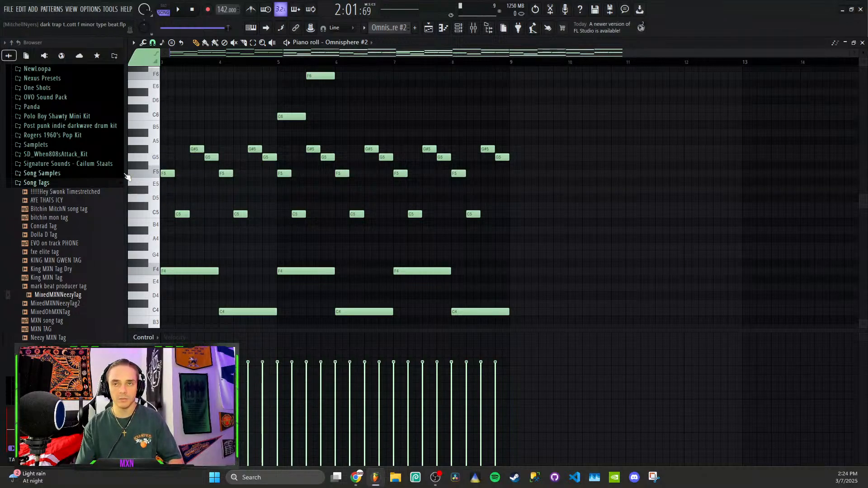
click(473, 28)
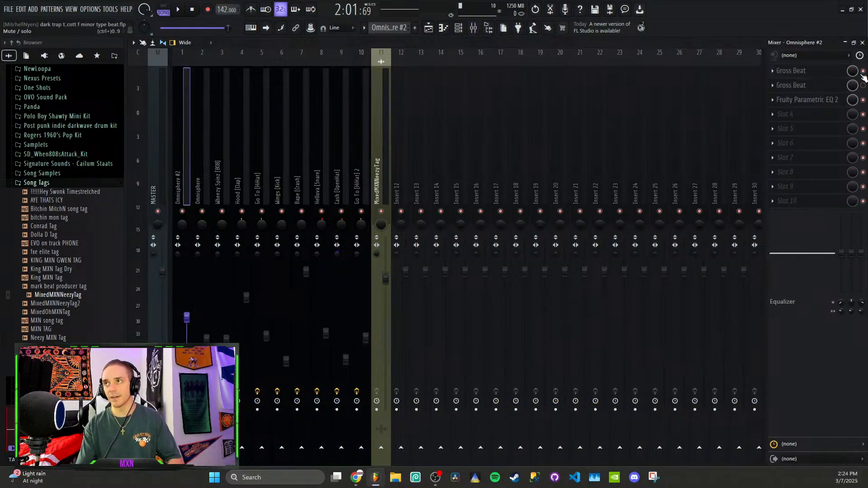
click(473, 28)
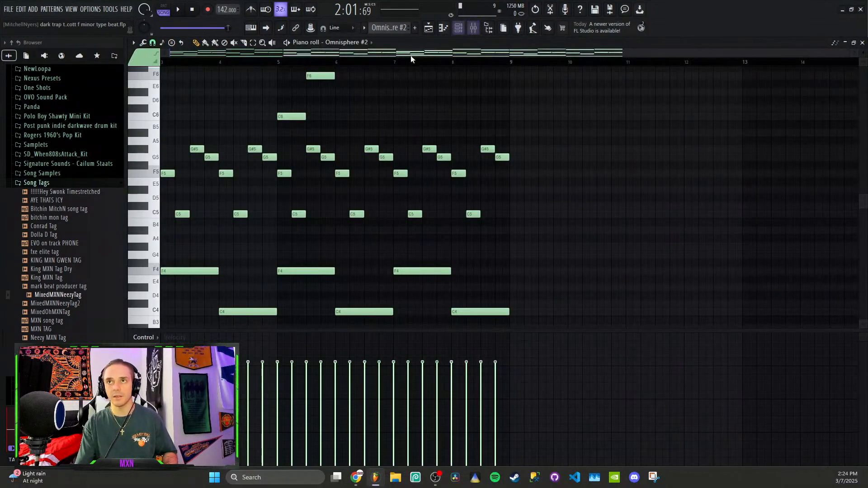
- Play the Omnisphere #2 pattern without Gross Beat while examining its bass, arpeggio and high melody notes
key(space)
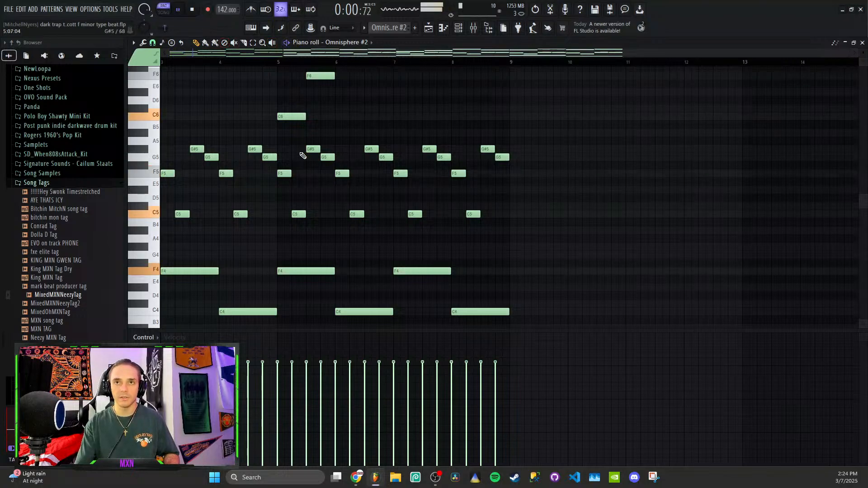
scroll(249, 194, left, 2)
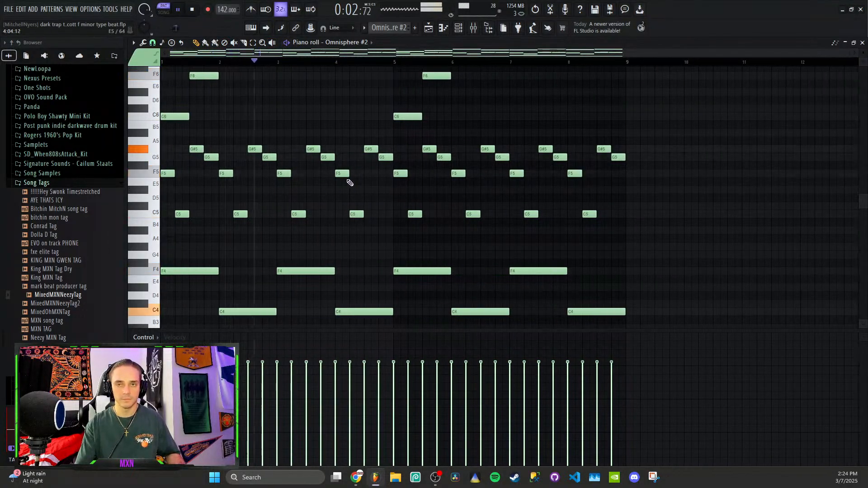
scroll(339, 179, up, 1)
scroll(344, 181, down, 3)
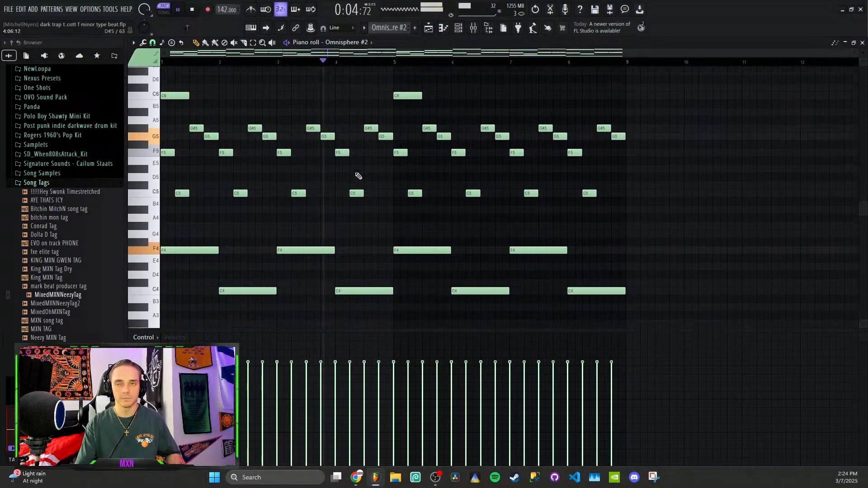
scroll(382, 173, up, 5)
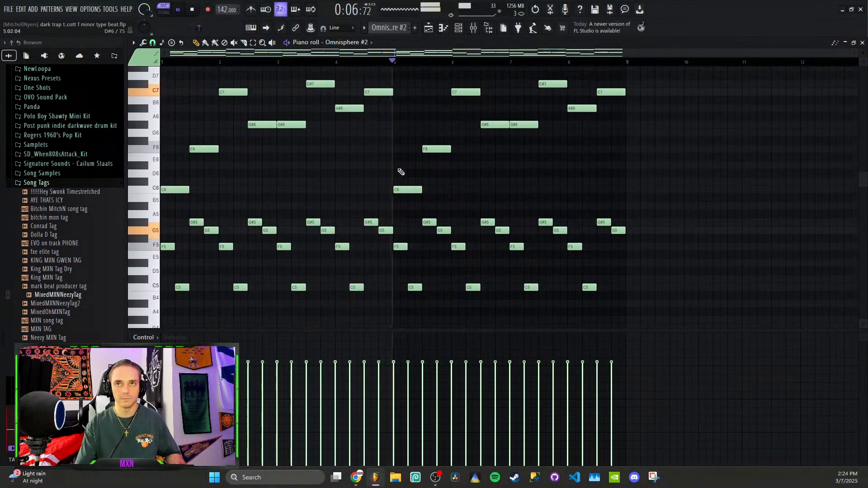
key(space)
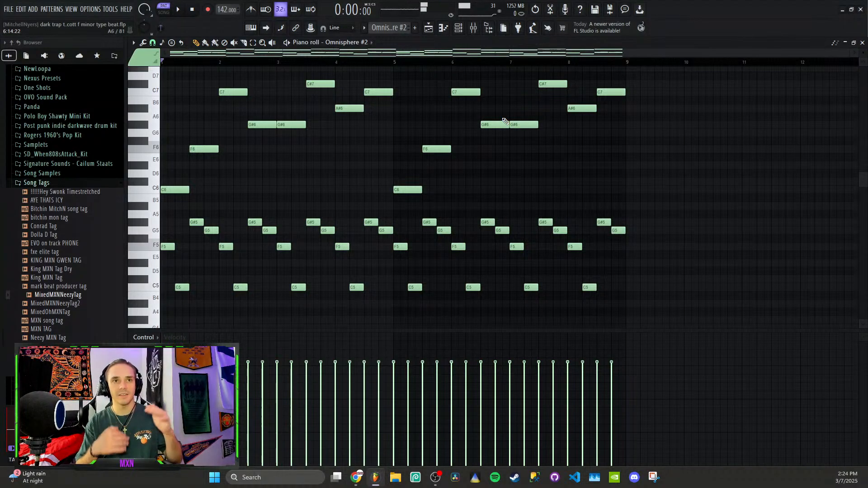
- Re-enable both Gross Beat effects on the Omnisphere #2 mixer track and play the pattern with them for comparison
key(F9)
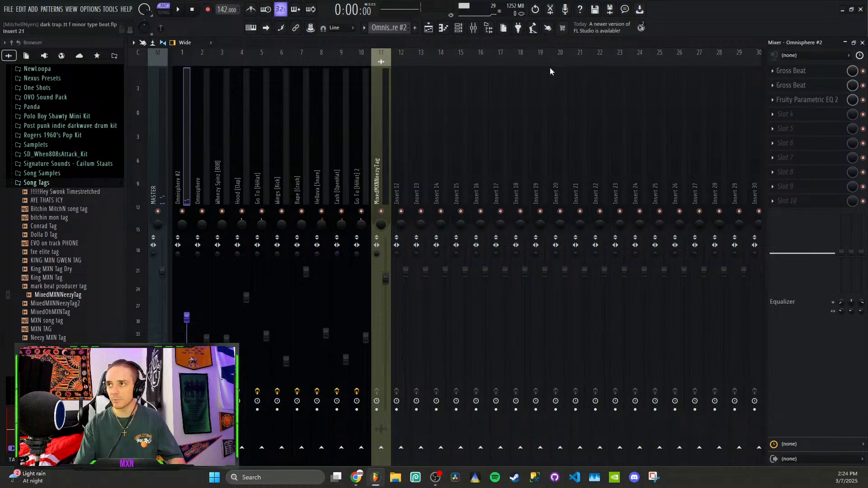
click(179, 10)
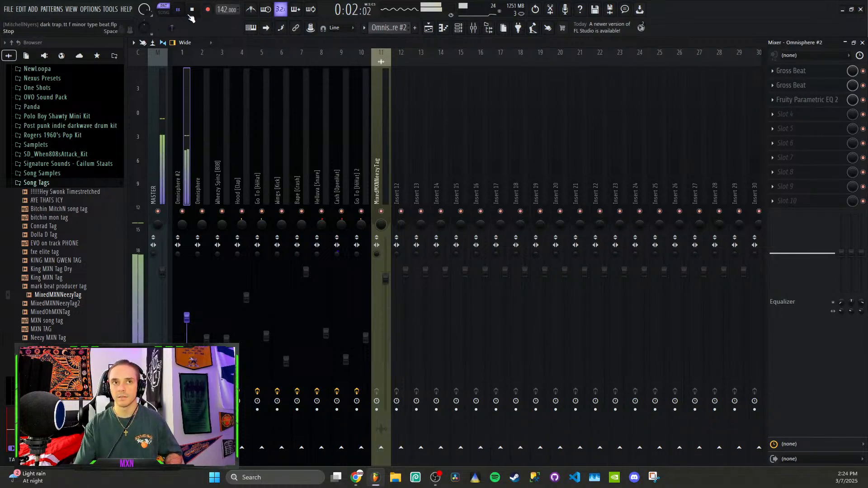
key(space)
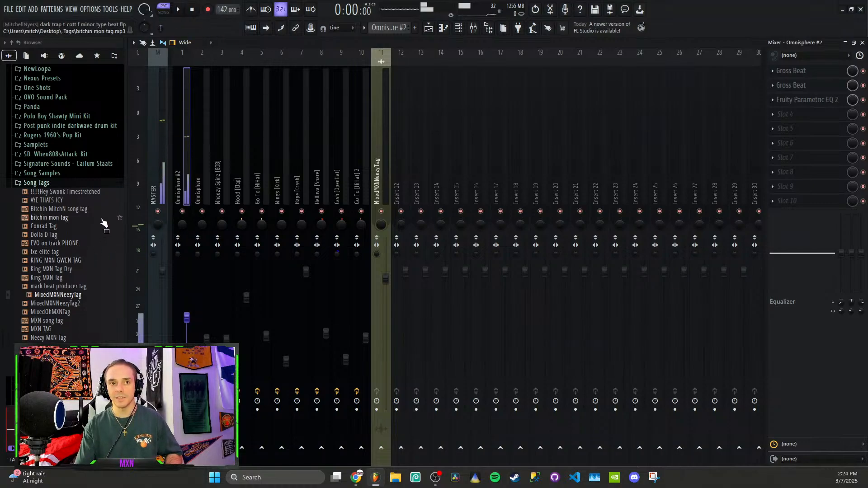